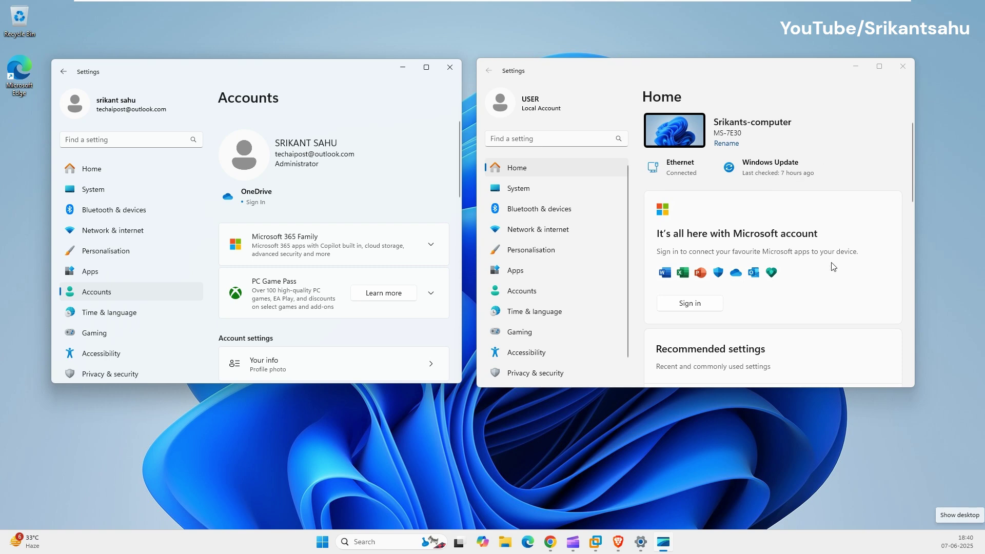
Minimize both open Settings windows, the Home one and the Accounts one, to clear the desktop.
click(831, 77)
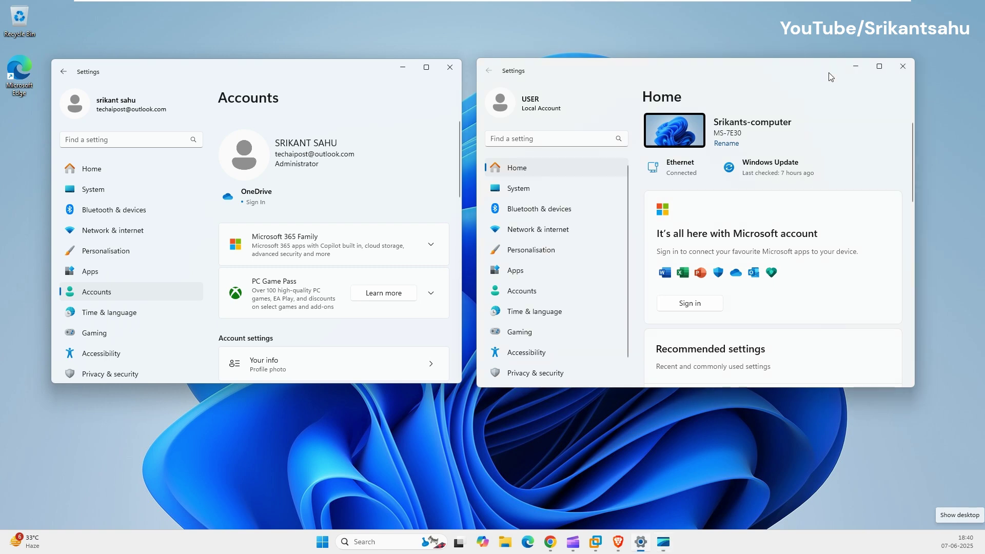
click(855, 67)
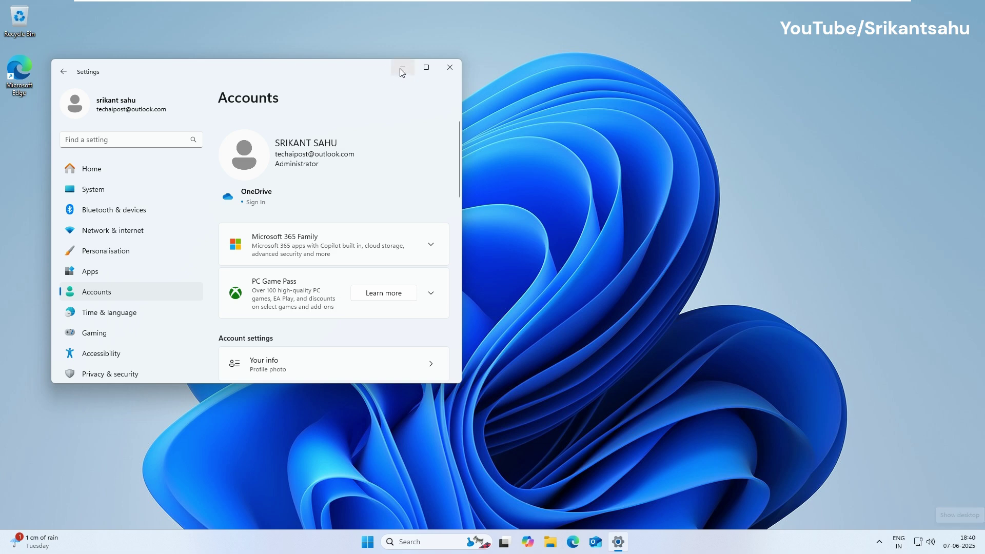
click(402, 72)
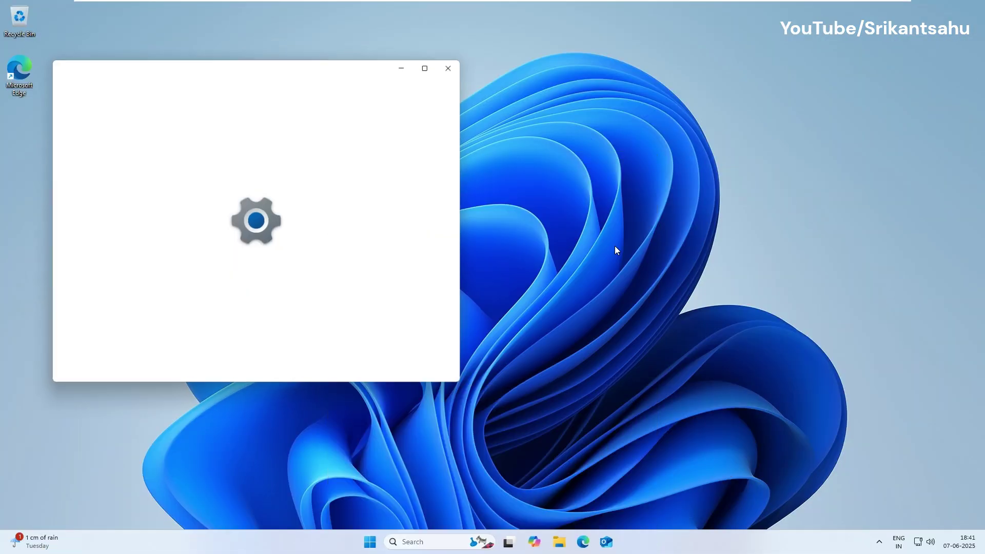
Under Accounts > Other users, add an account and choose 'I don't have this person's sign-in information'.
drag(209, 72, 279, 60)
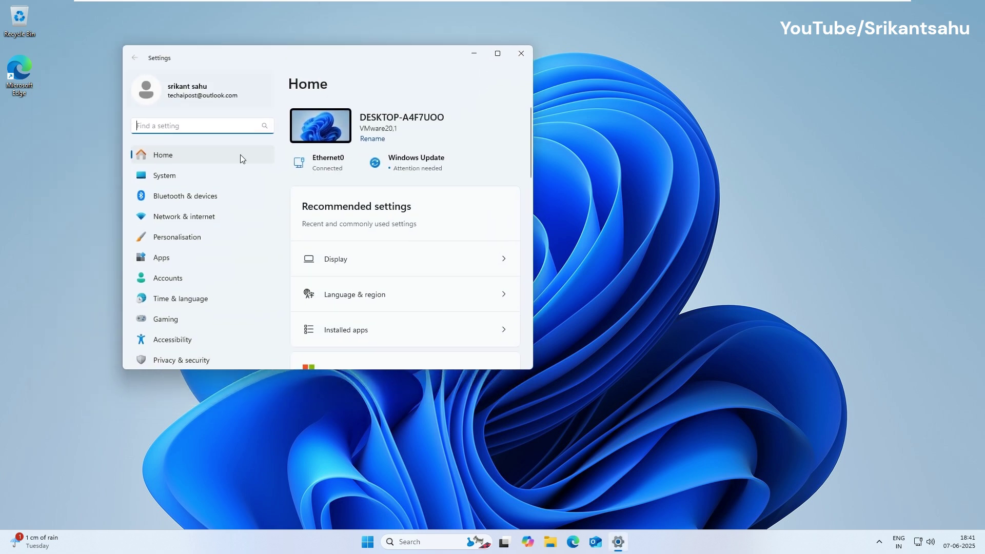
click(176, 278)
scroll(492, 271, down, 2)
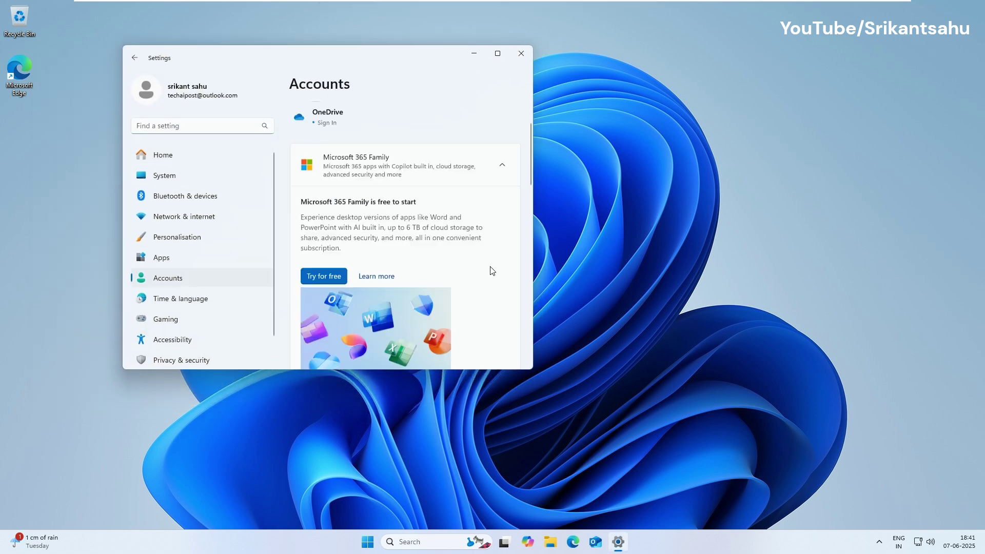
scroll(482, 282, down, 10)
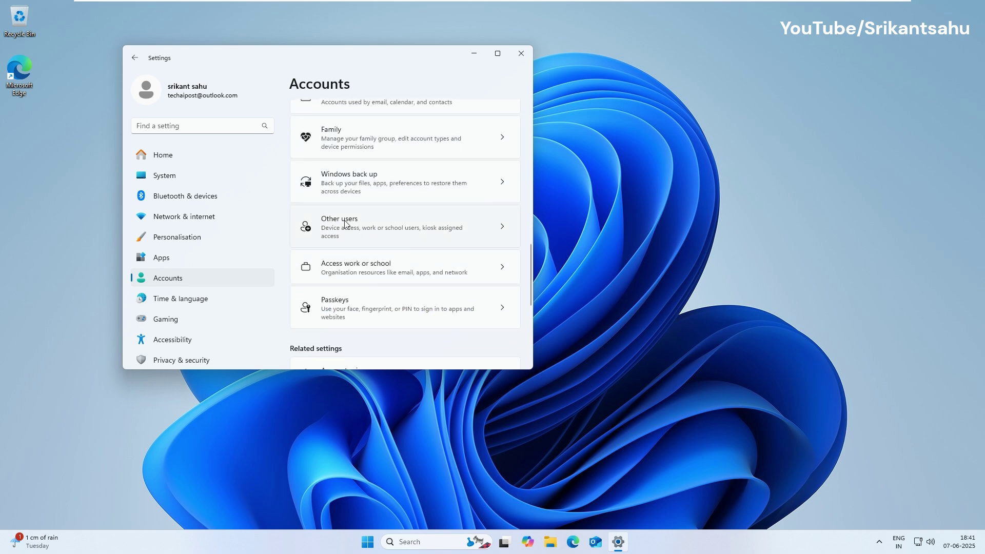
click(346, 224)
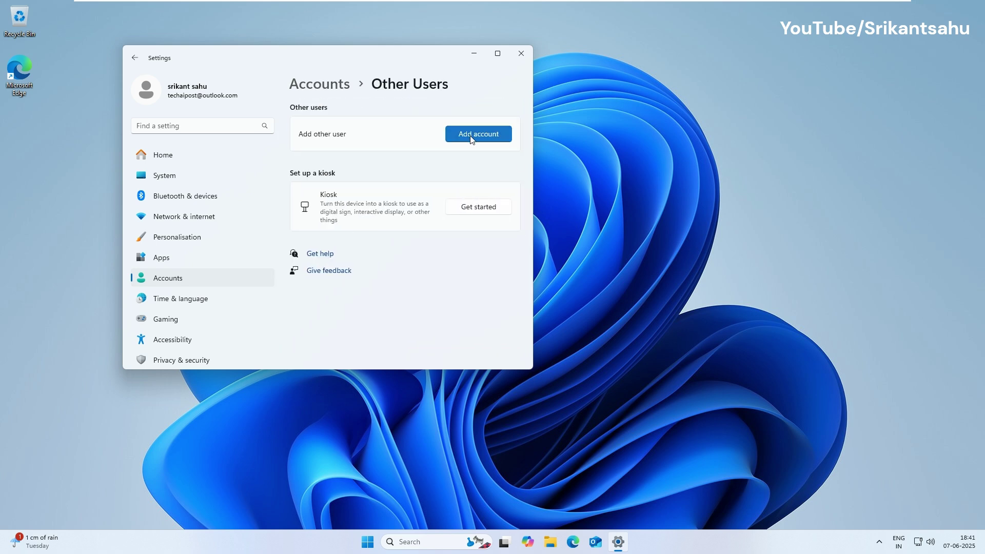
click(472, 137)
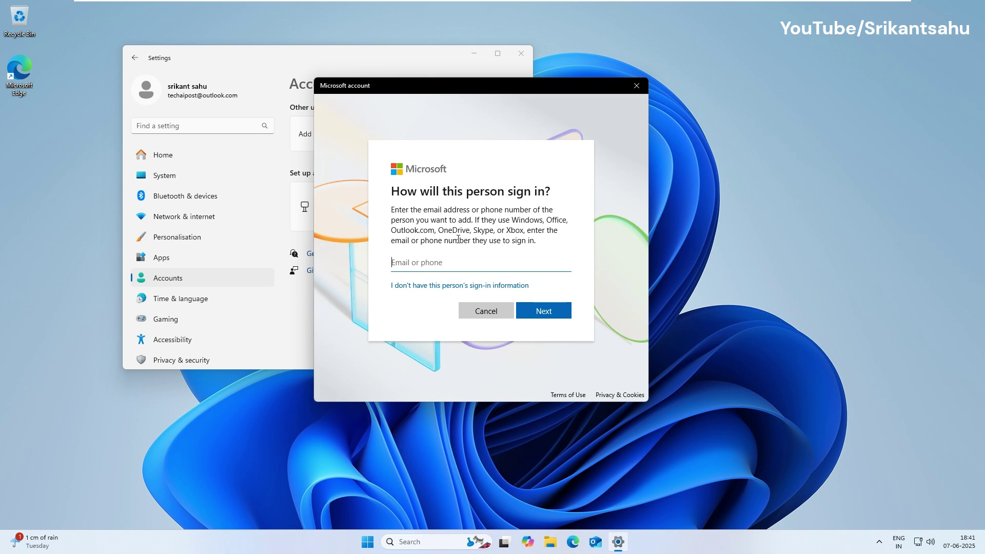
click(415, 287)
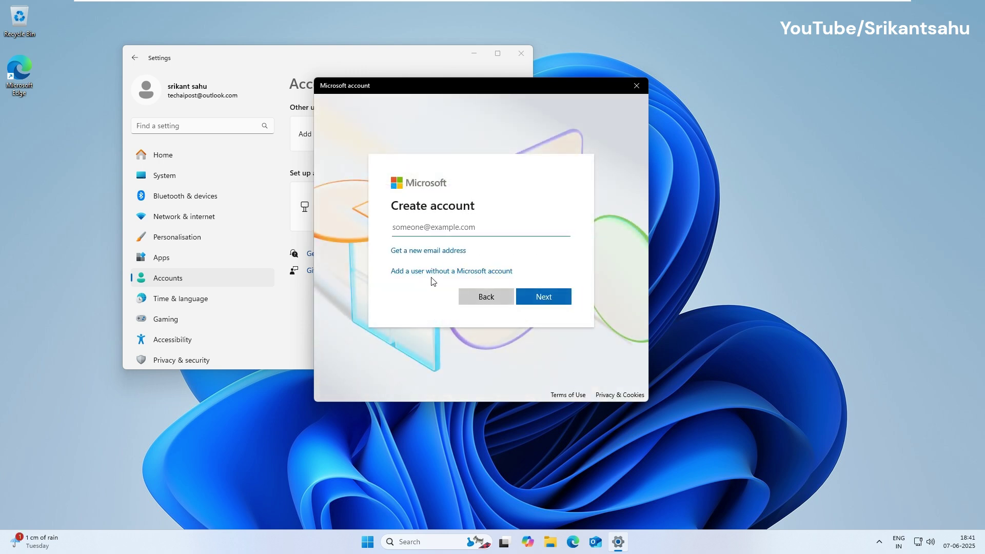
Add a user without a Microsoft account, entering the user name and a password twice.
click(421, 272)
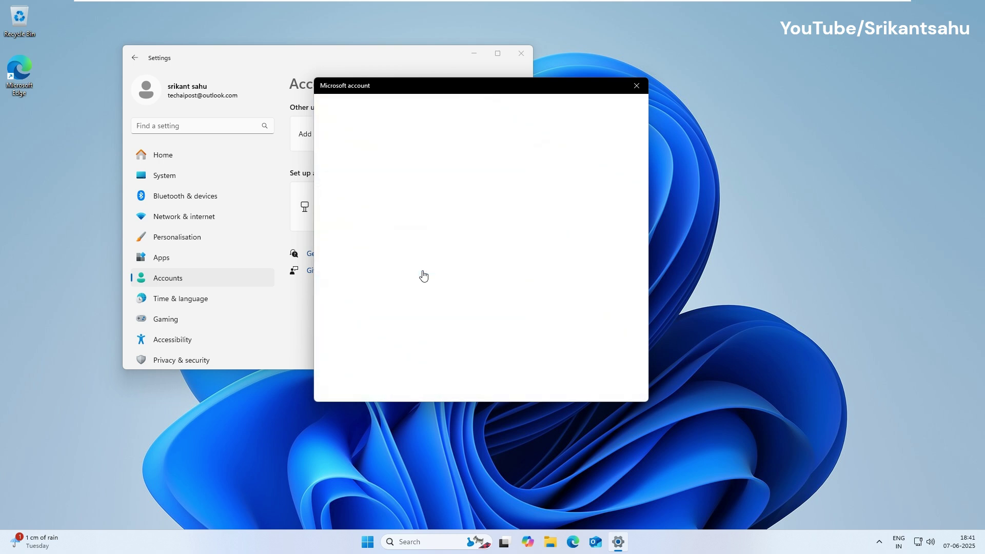
text(srik)
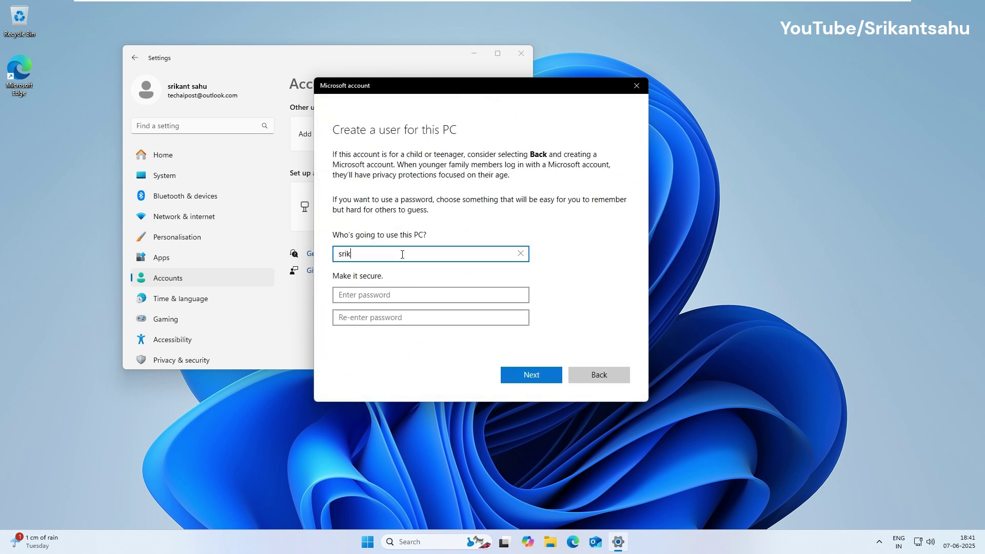
text(ant)
click(387, 298)
text(123456)
scroll(387, 298, down, 1)
key(Tab)
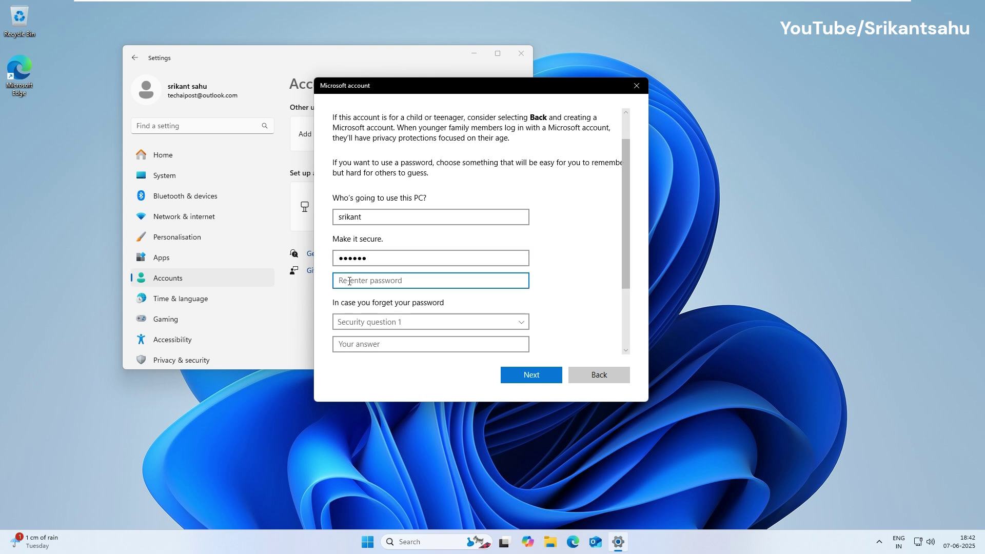
text(123456)
scroll(530, 307, down, 3)
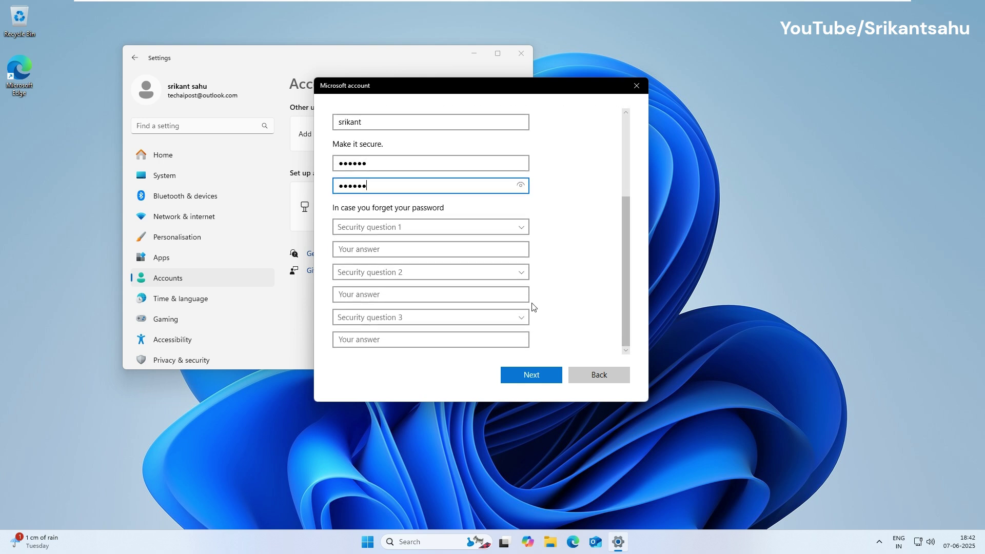
Answer the childhood-nickname, parents-met-city and birth-city security questions.
click(526, 232)
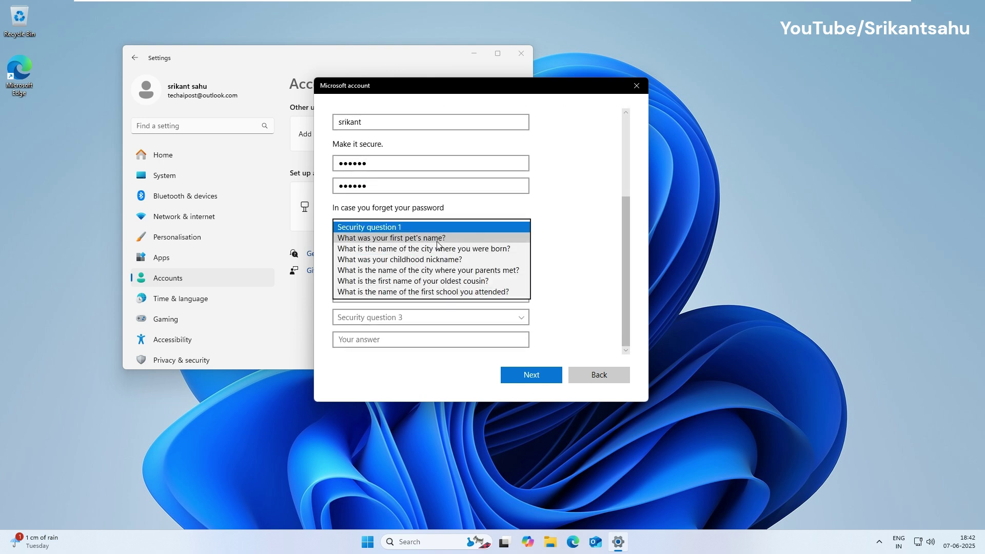
click(400, 237)
click(441, 226)
click(451, 248)
click(365, 250)
text(sri)
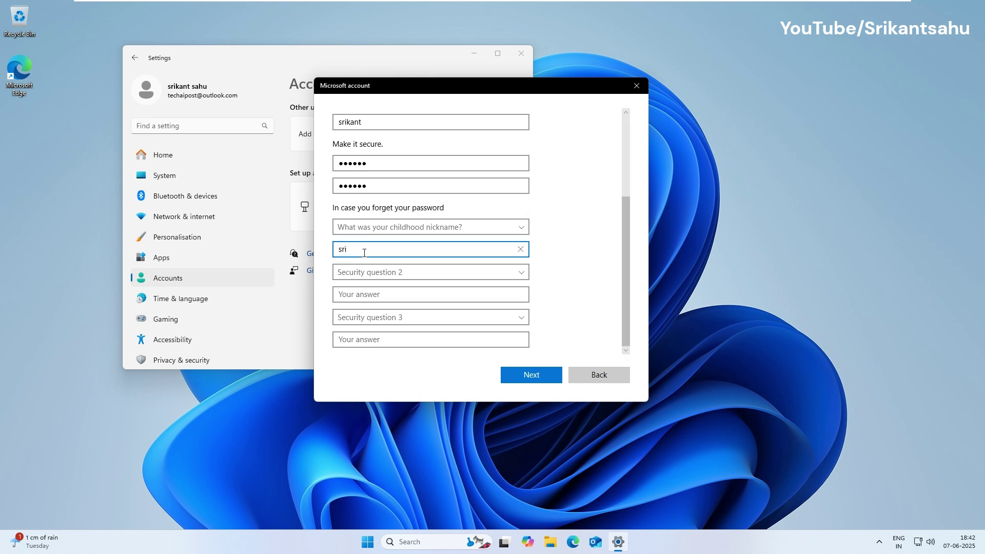
click(425, 277)
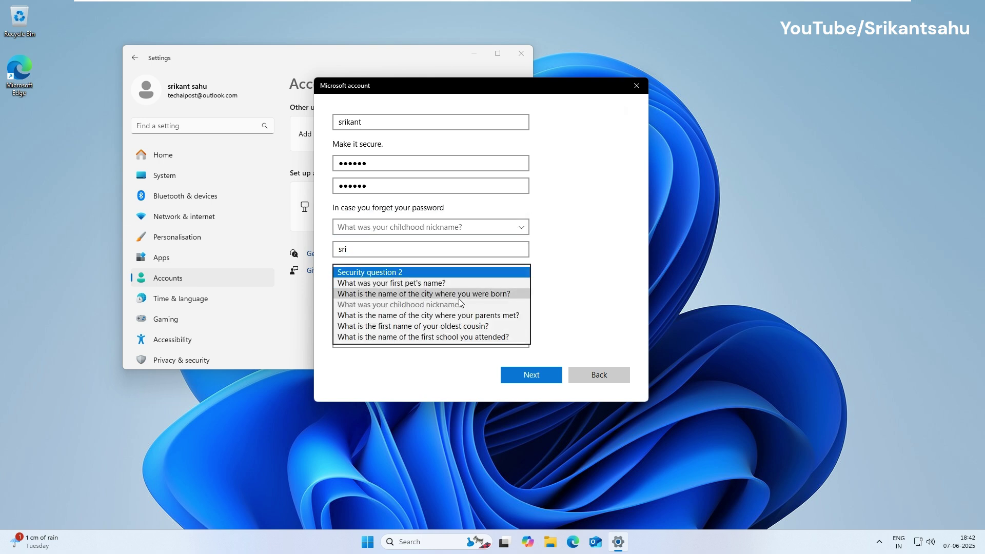
click(488, 315)
click(361, 294)
text(mumbai)
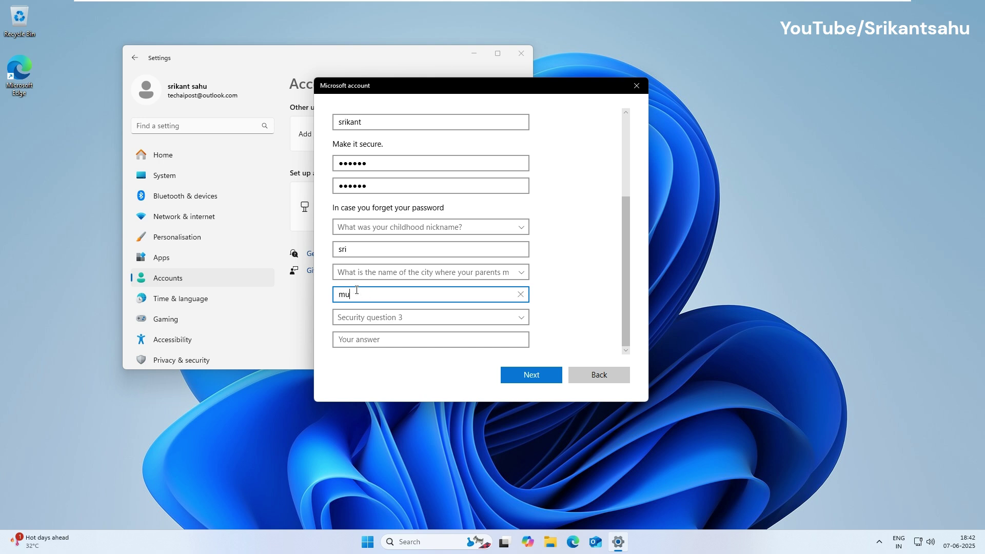
click(396, 317)
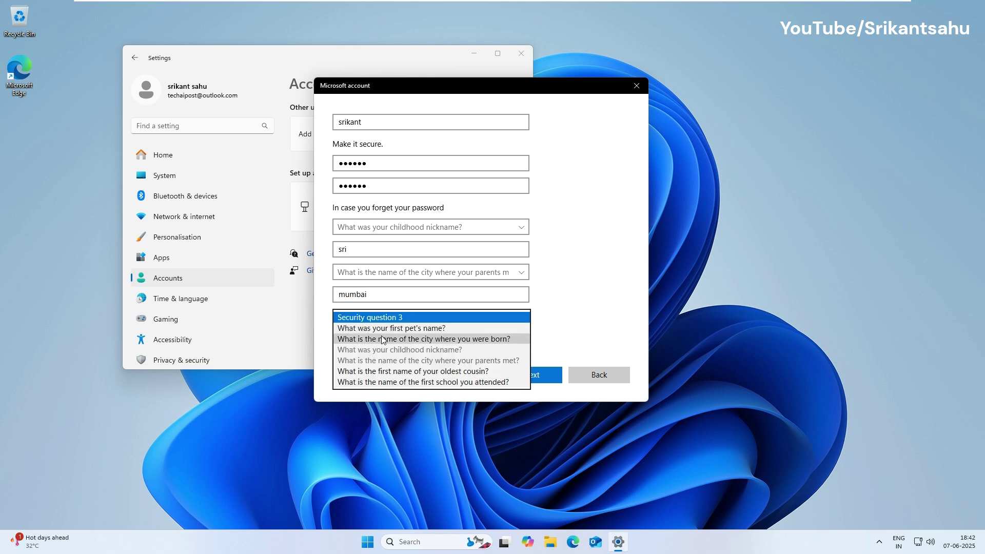
click(344, 339)
click(344, 340)
text(mumbai)
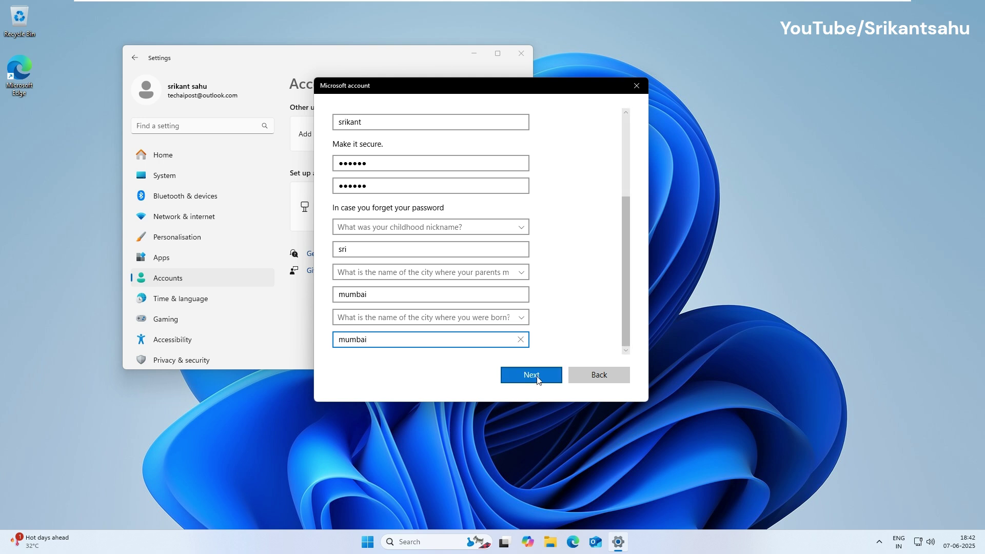
Delete both password entries so the new account has no password.
double_click(431, 164)
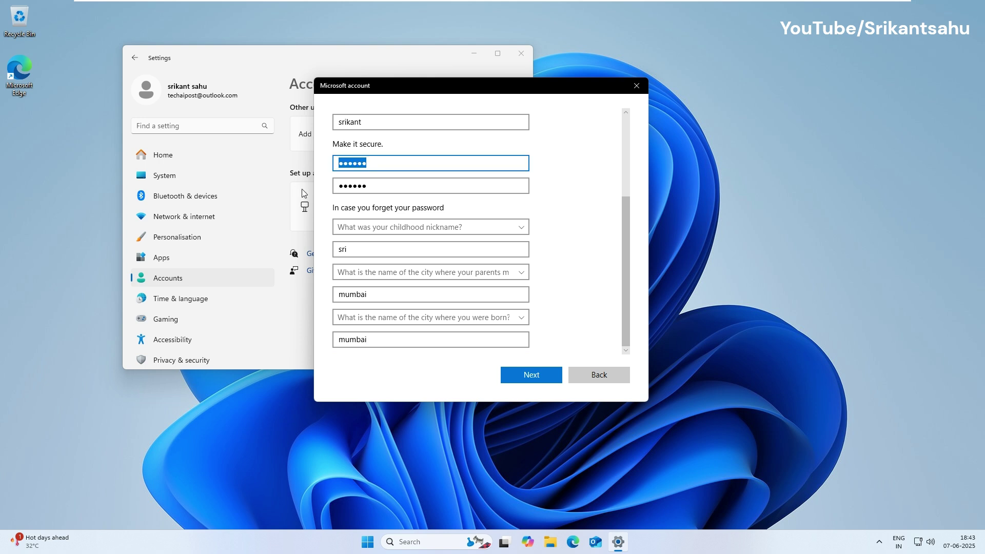
key(BackSpace)
double_click(367, 316)
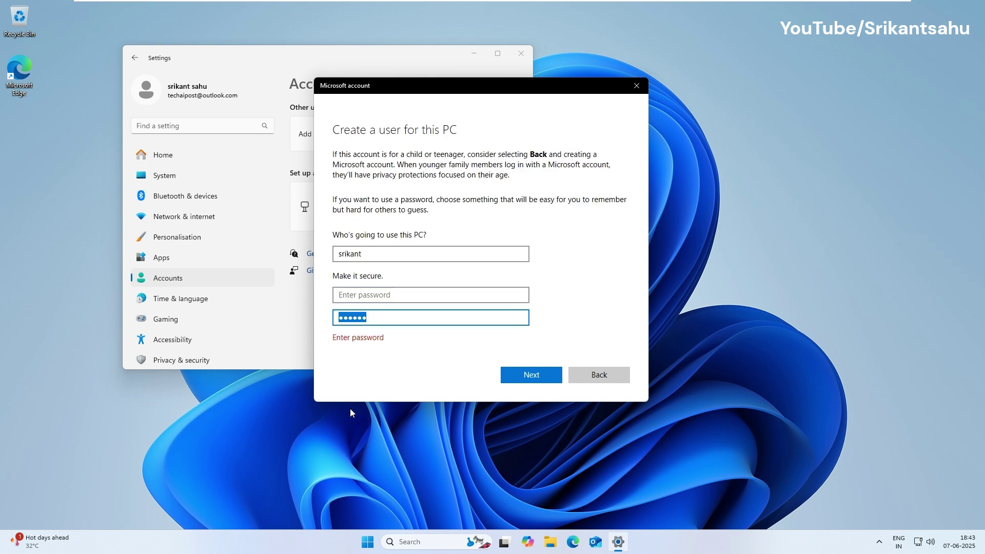
key(BackSpace)
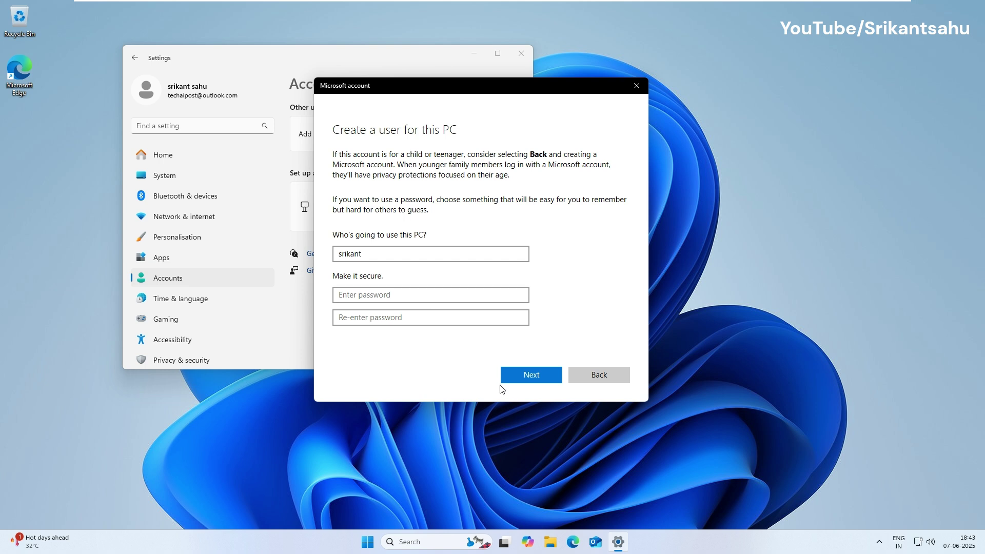
Create the local user and change its account type to Administrator.
click(527, 371)
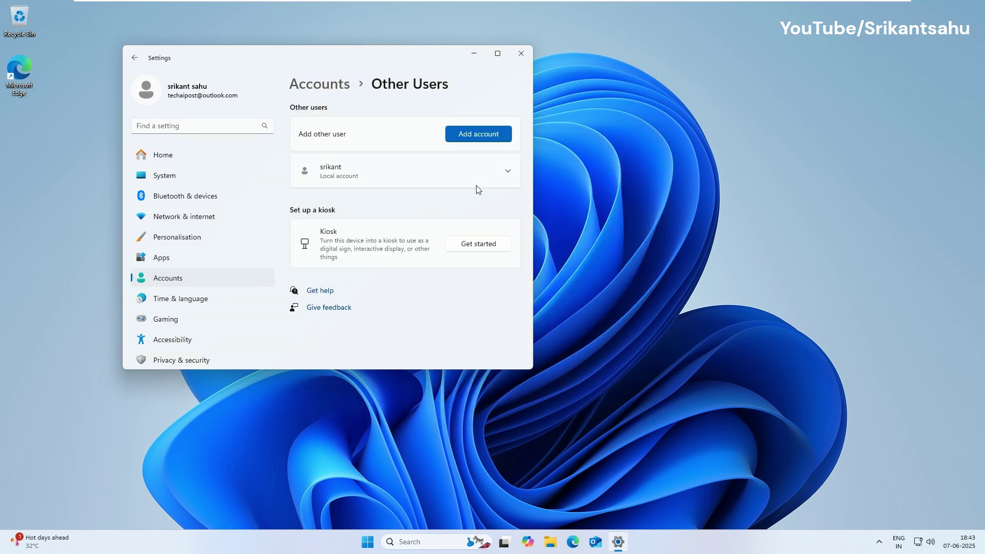
click(509, 170)
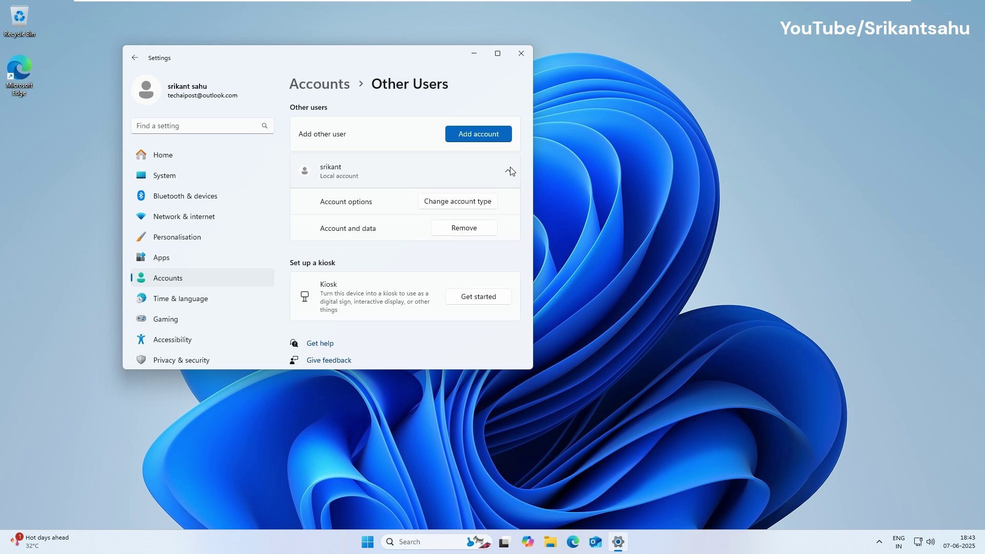
click(446, 207)
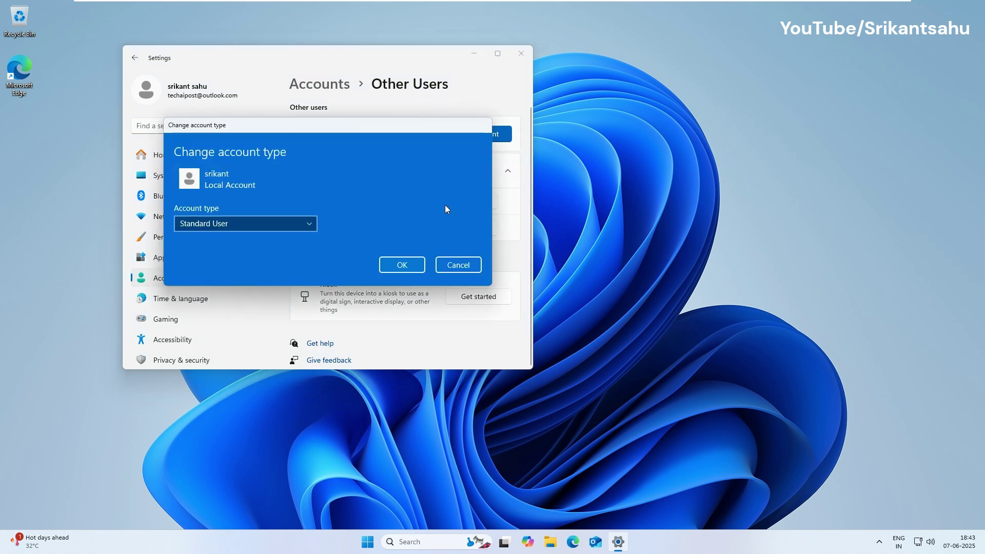
click(309, 224)
click(205, 205)
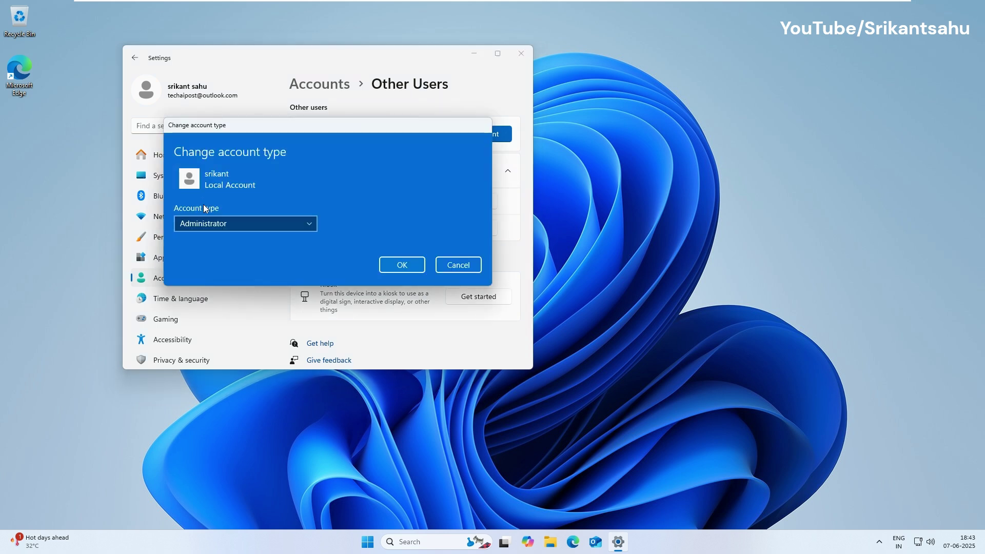
click(403, 265)
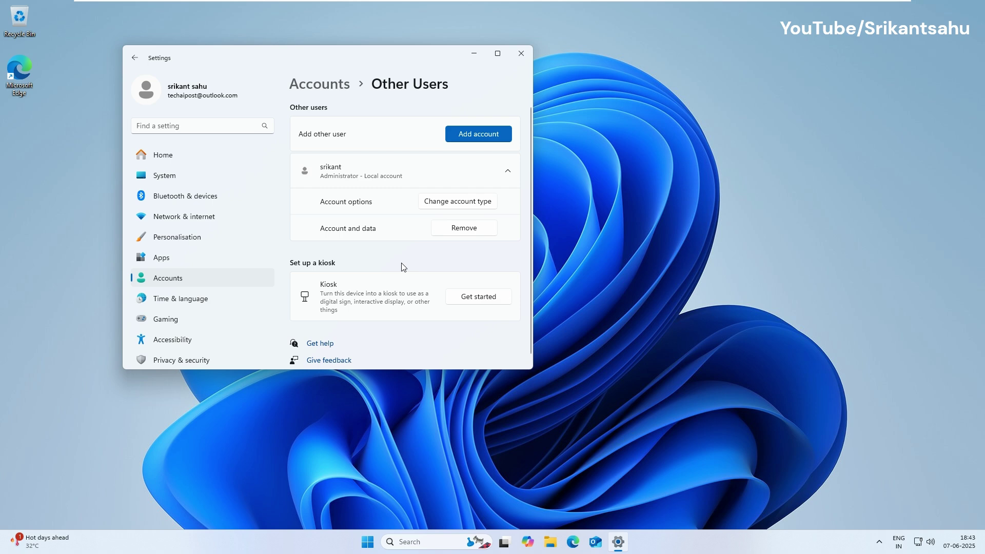
Close Settings and switch to the new local account from the Start menu.
click(522, 54)
click(379, 541)
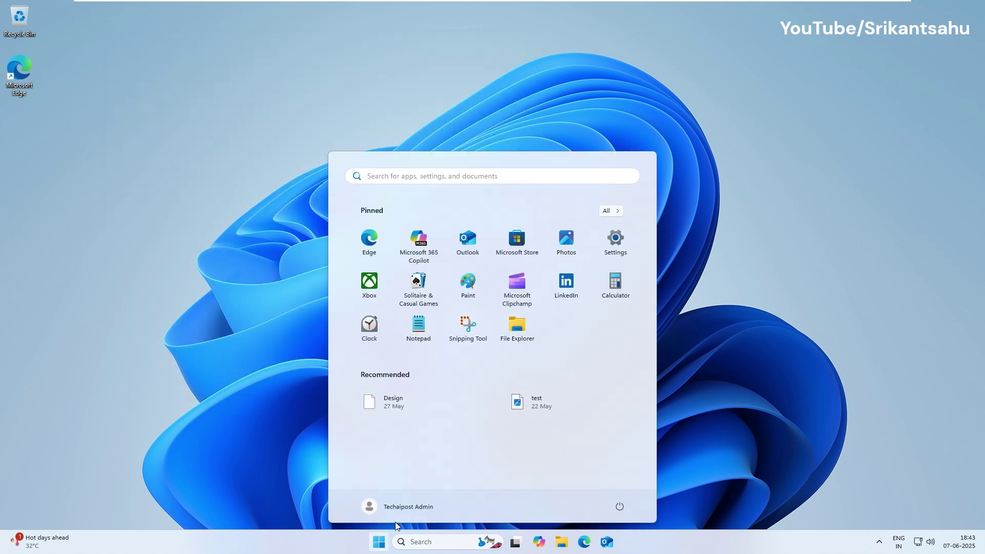
click(428, 507)
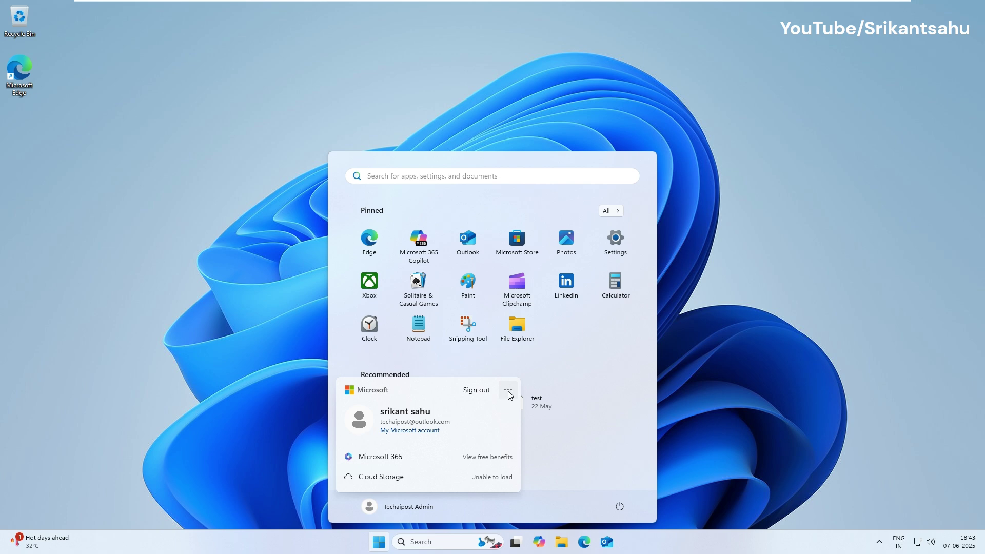
click(508, 393)
click(619, 505)
click(619, 506)
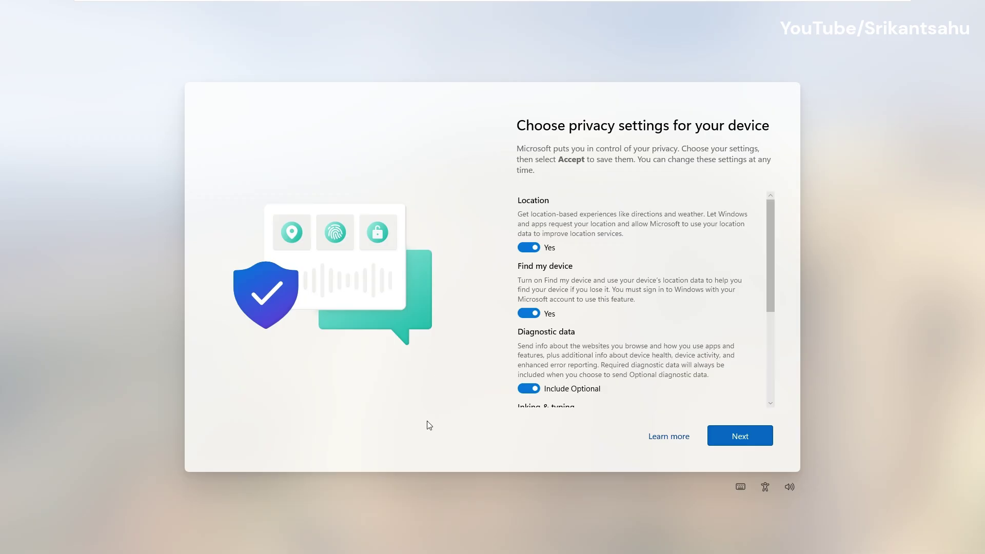
Accept the privacy settings to finish the new account's first-time setup.
scroll(598, 333, down, 3)
scroll(596, 331, down, 1)
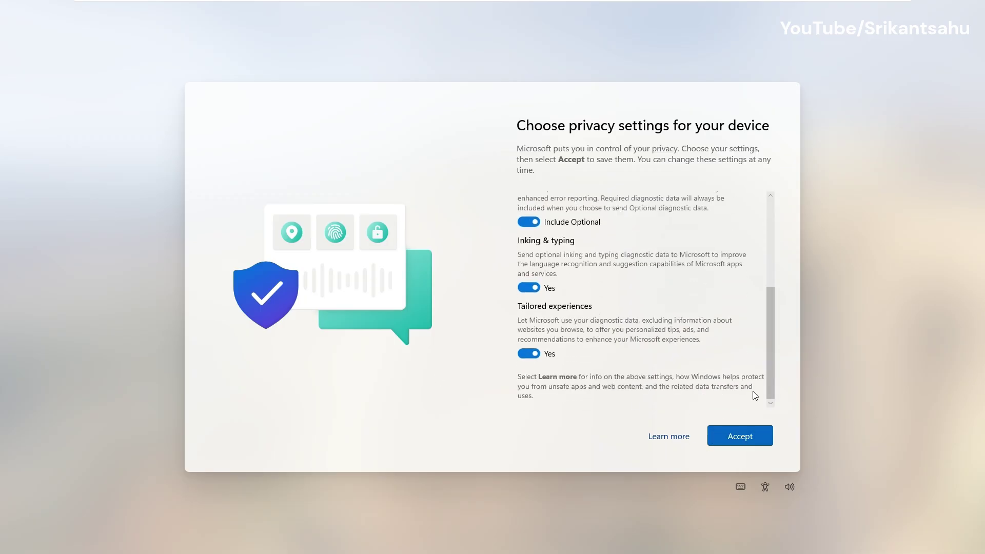
click(745, 440)
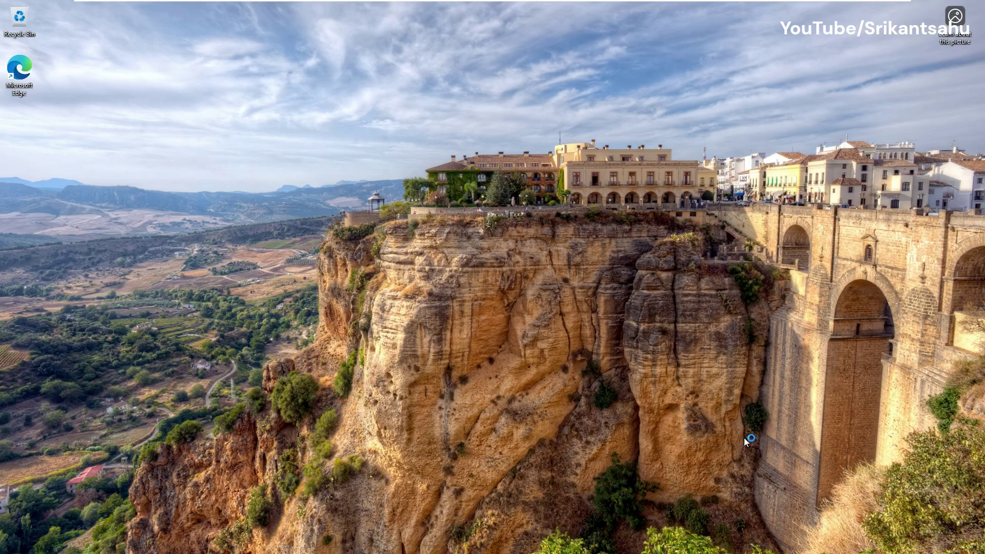
key(super)
Confirm in Settings > Accounts that the account is Administrator, then list other users to switch to.
click(235, 260)
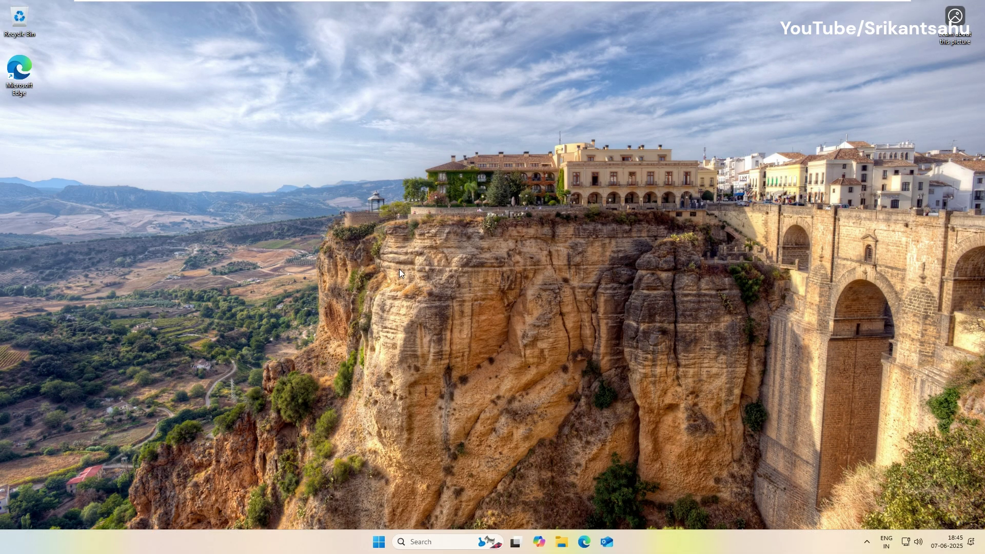
click(379, 542)
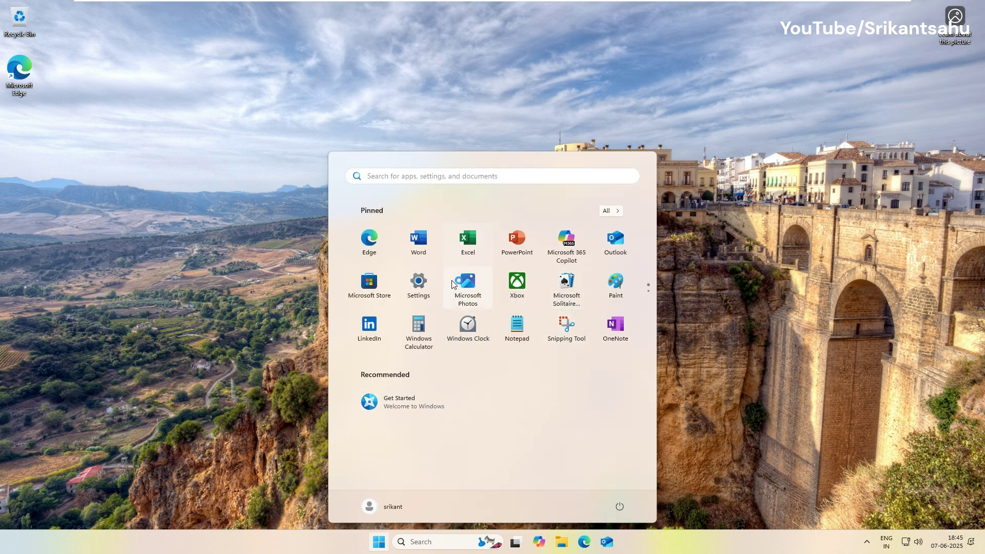
click(420, 285)
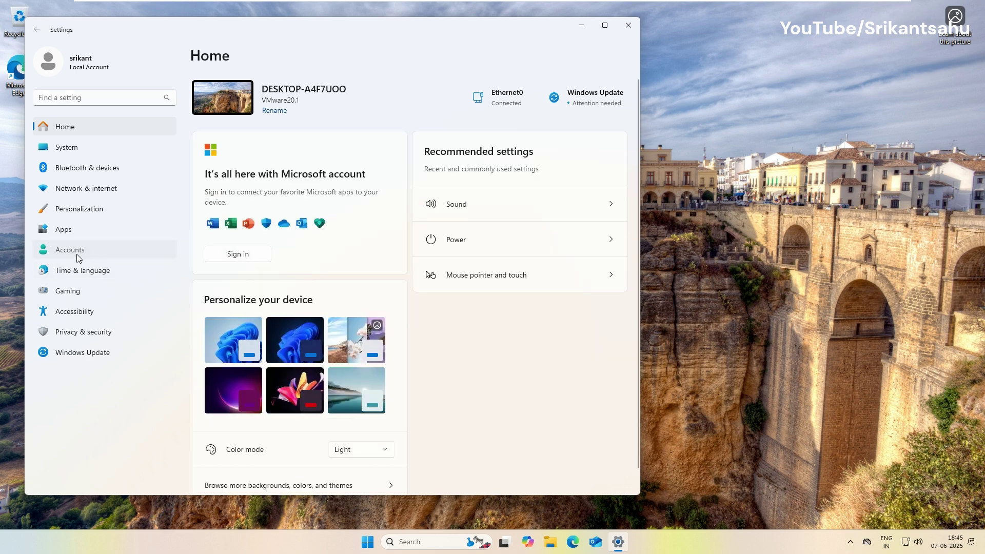
click(77, 257)
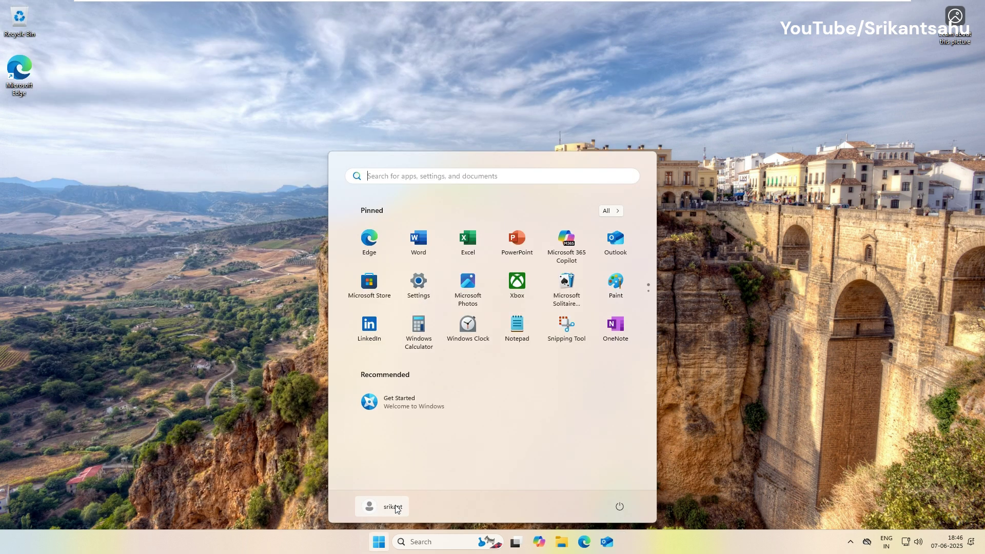
click(393, 506)
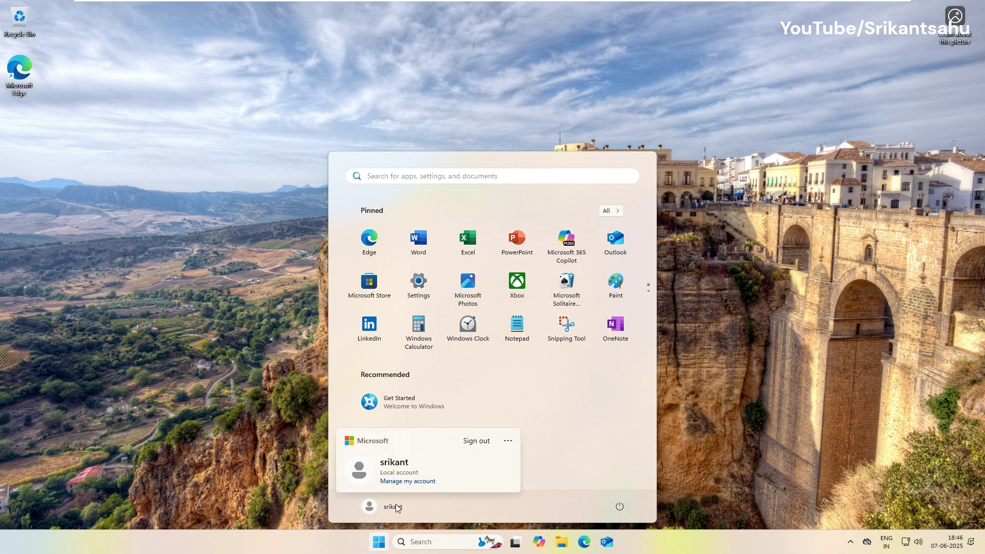
click(508, 440)
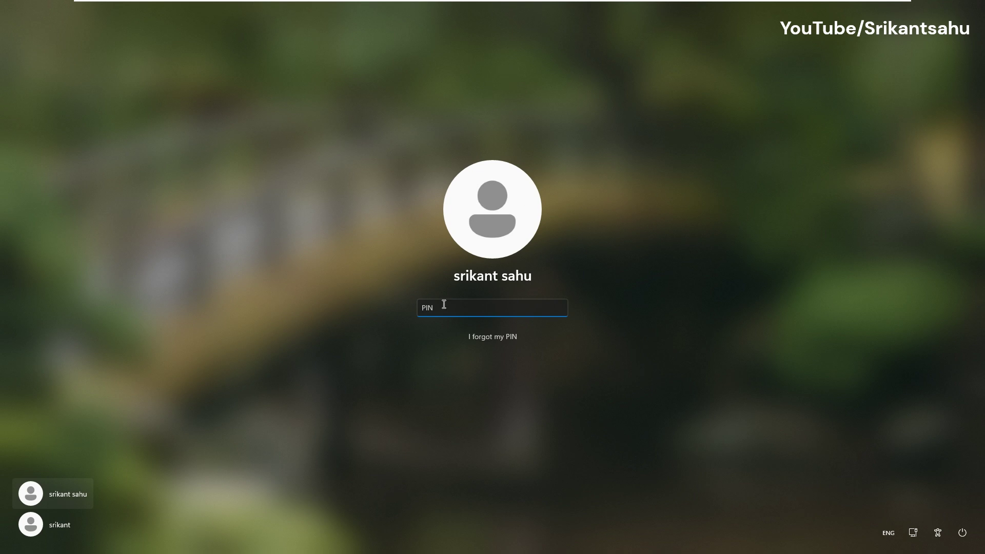
Enter the original account's PIN to sign back in.
text(1234)
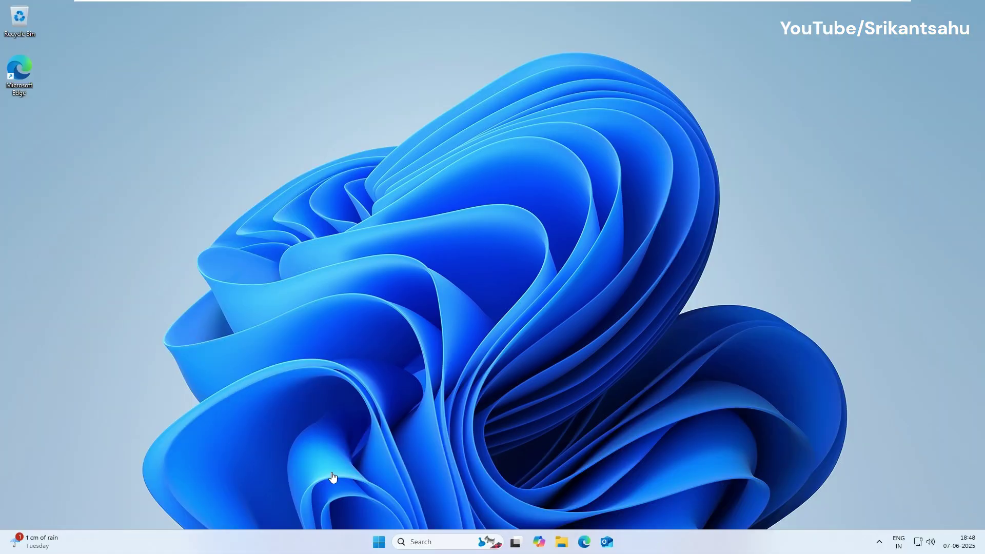
Open Computer Management from Win+X and show Local Users and Groups > Users.
right_click(376, 543)
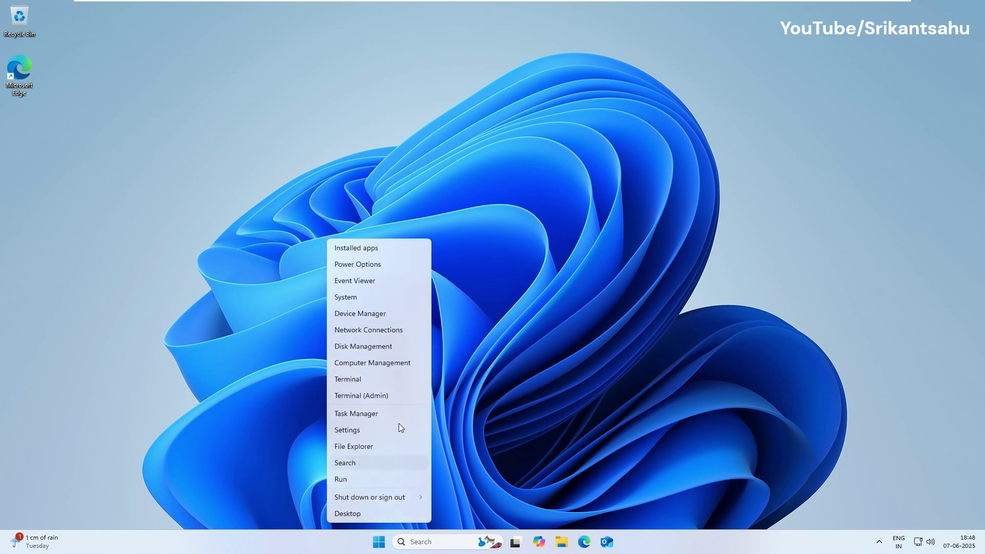
click(370, 362)
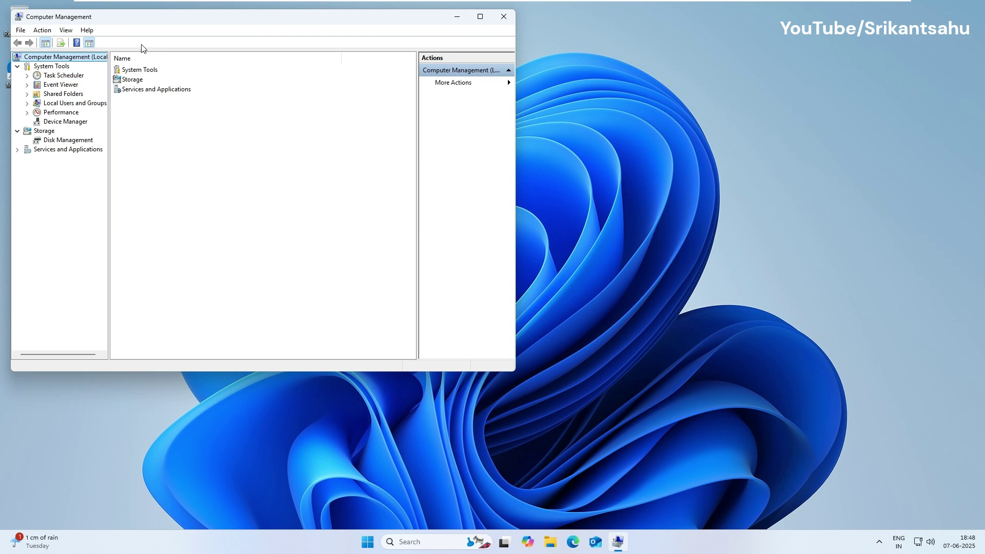
drag(128, 22, 314, 88)
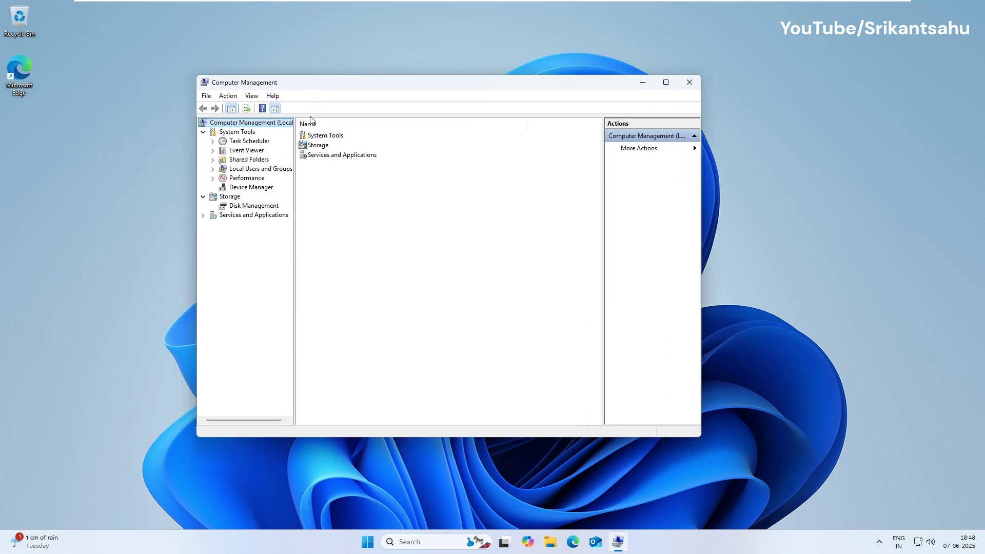
click(213, 169)
click(239, 172)
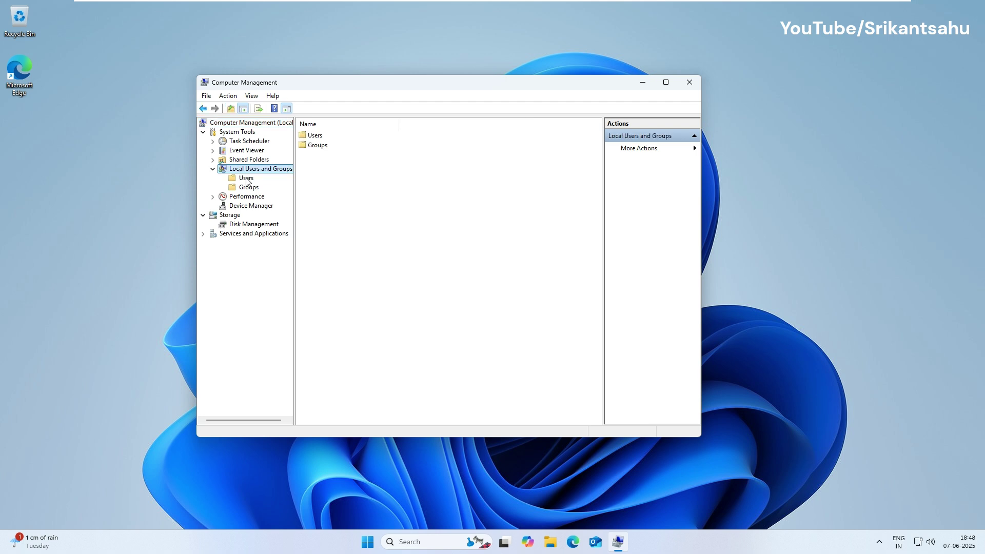
click(247, 178)
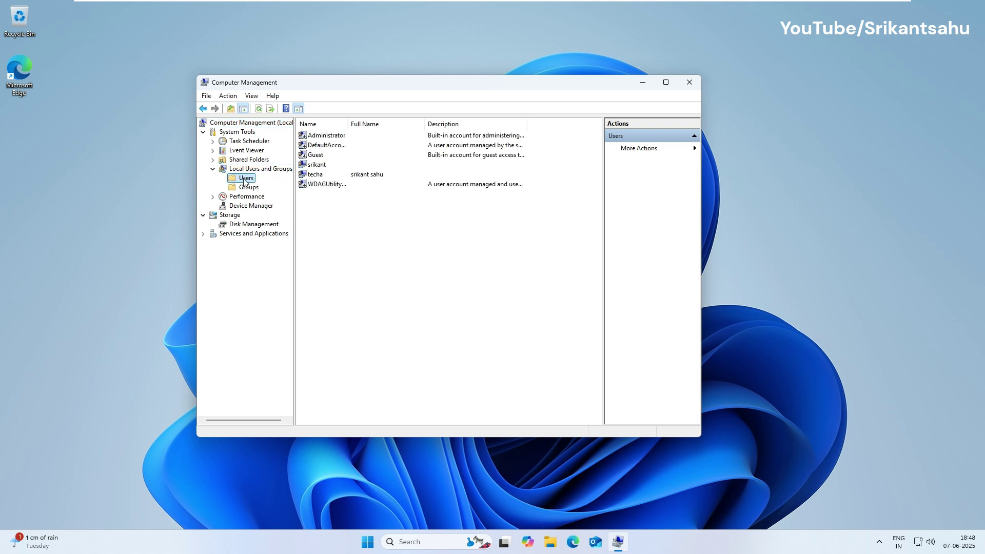
Create a new local user described as 'created 2nd account for testing', with a password.
right_click(244, 178)
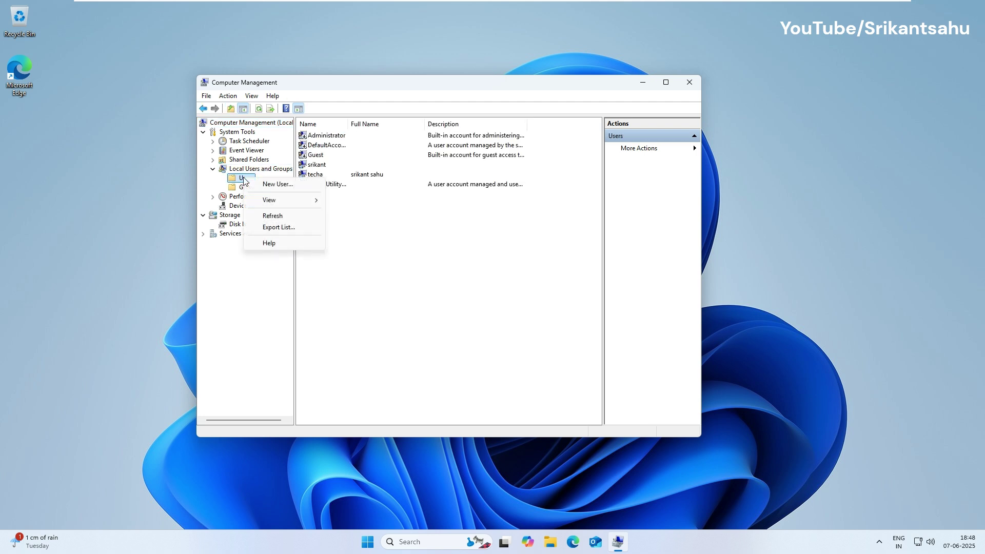
right_click(427, 235)
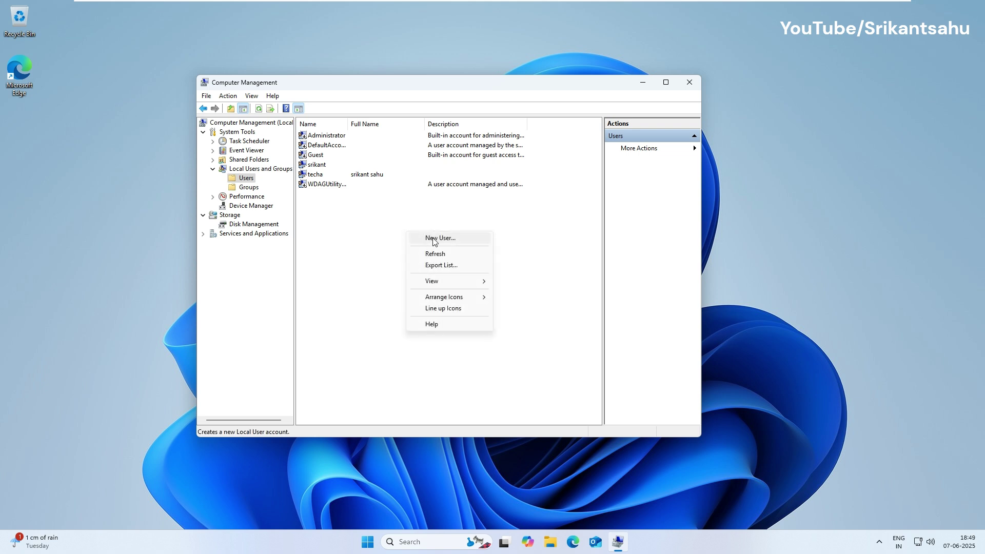
click(433, 239)
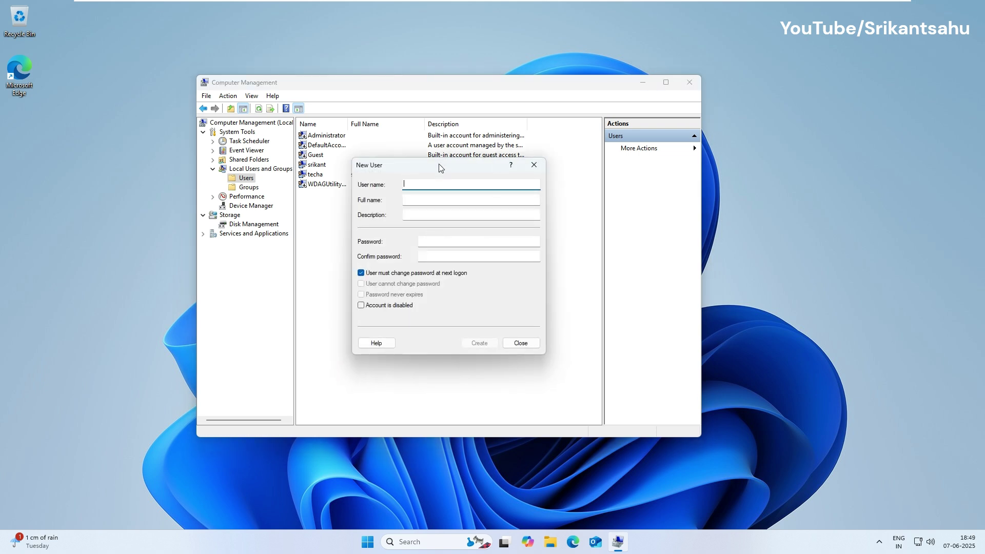
drag(440, 165, 492, 235)
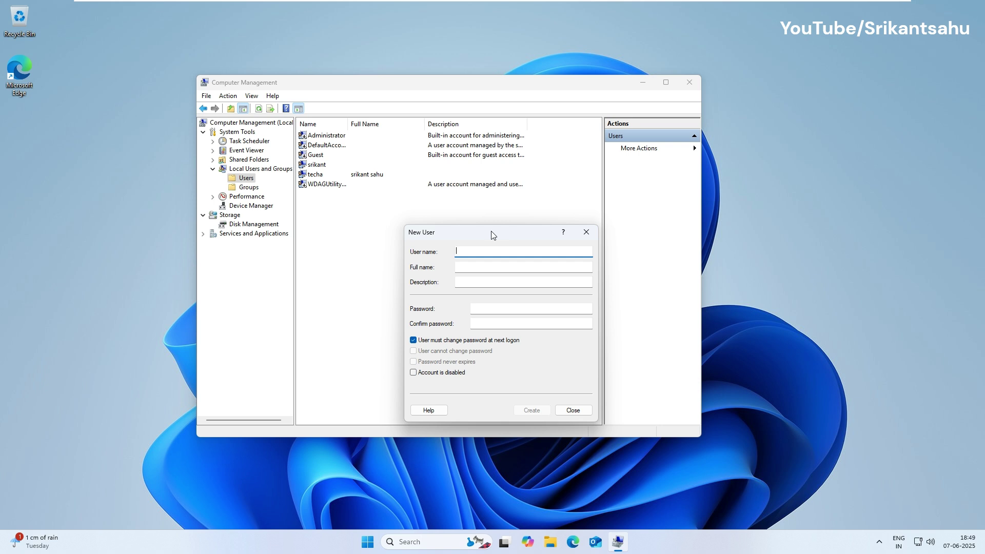
text(srikant 2)
key(Tab)
key(Tab)
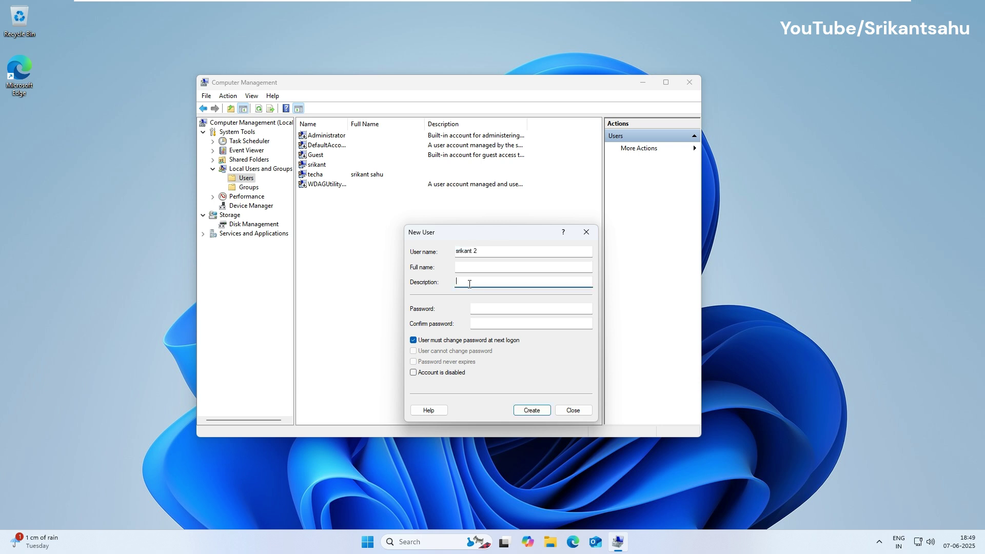
text(created 2nd account for testing)
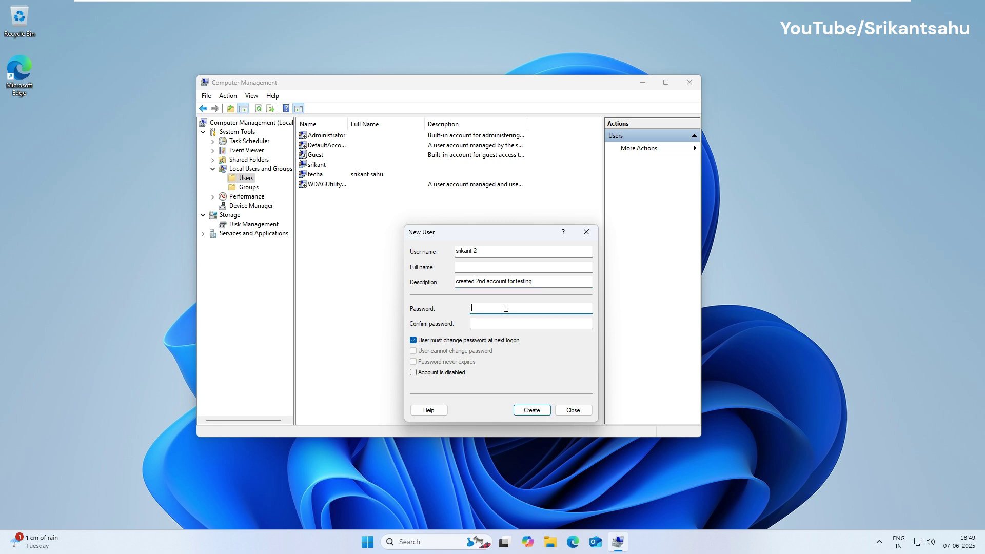
text(••••••)
click(495, 319)
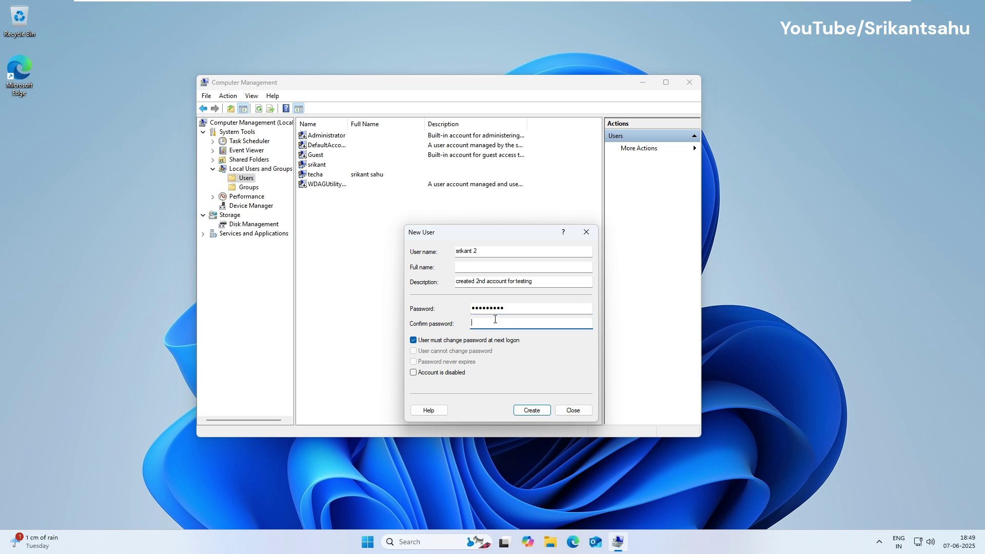
text(••••••••)
click(529, 411)
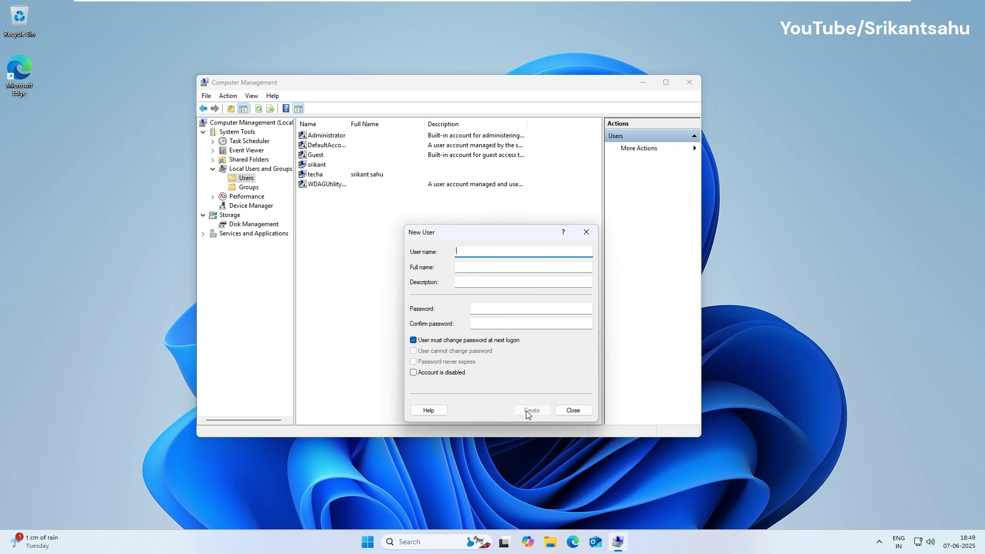
click(571, 410)
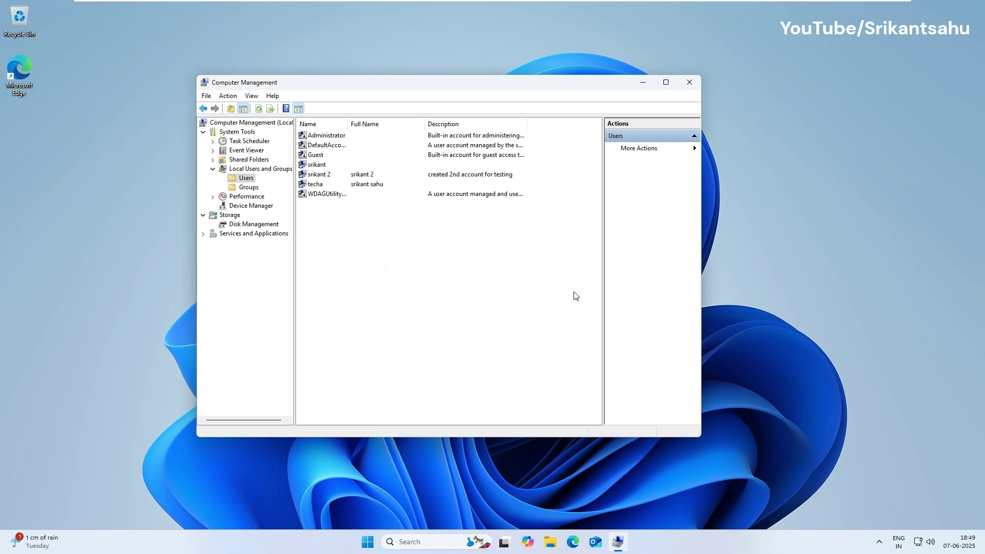
click(317, 176)
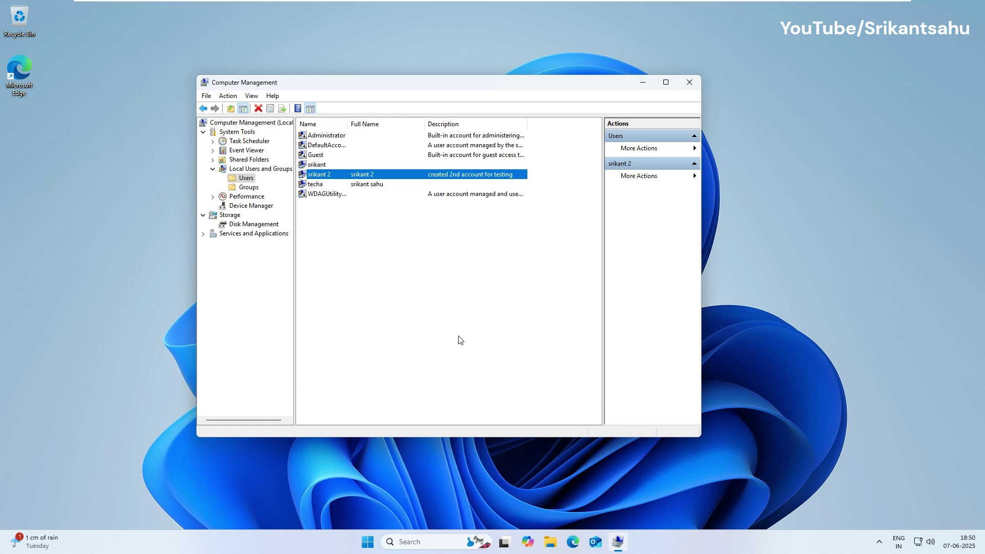
Close Computer Management, switch to the second local account and enter its password.
click(689, 80)
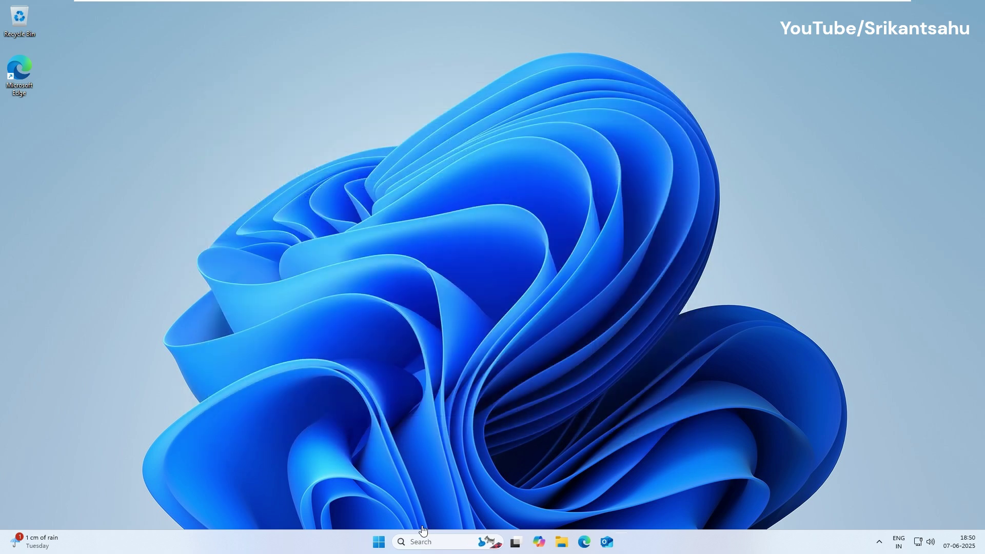
click(380, 542)
click(415, 515)
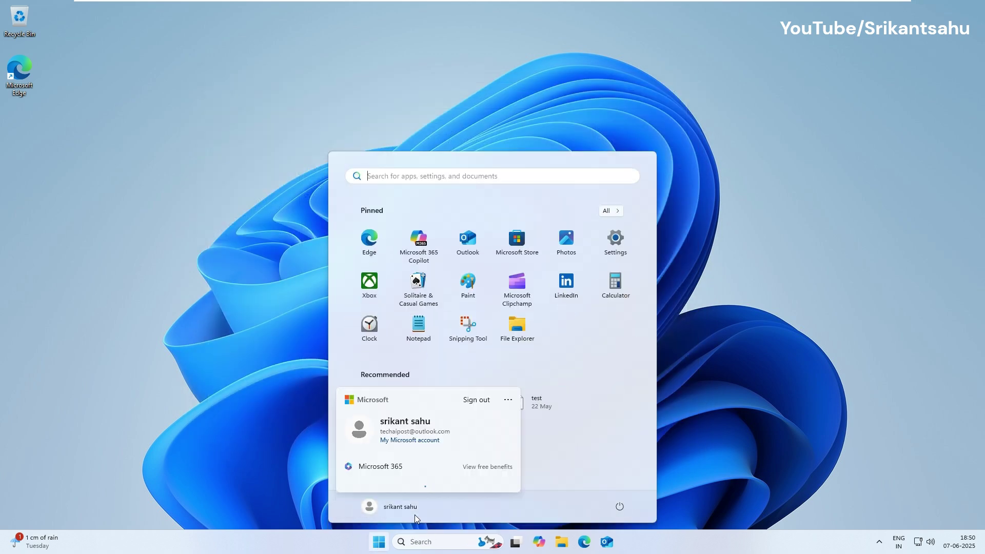
click(508, 391)
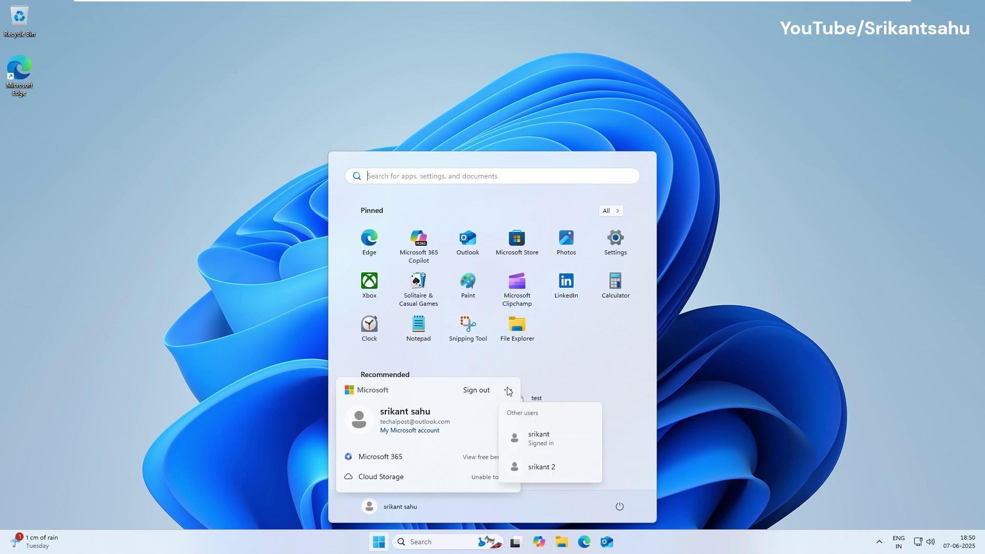
click(539, 467)
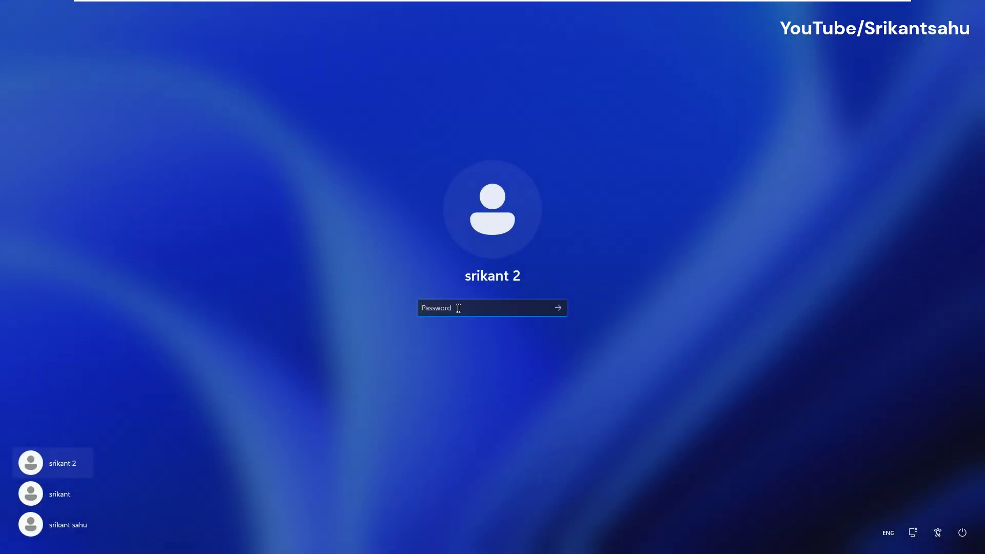
text(********)
key(Return)
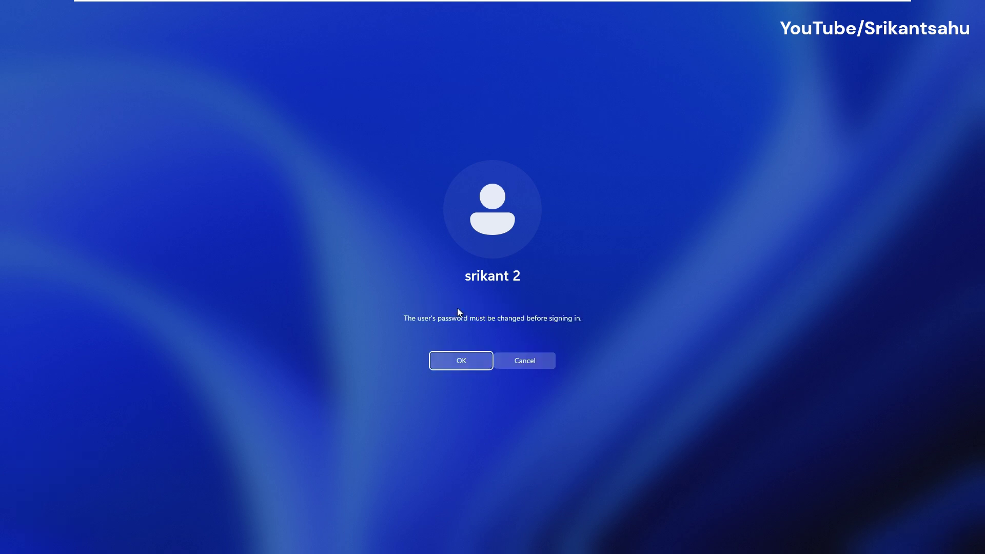
Change the second account's password when prompted and finish signing in.
click(454, 361)
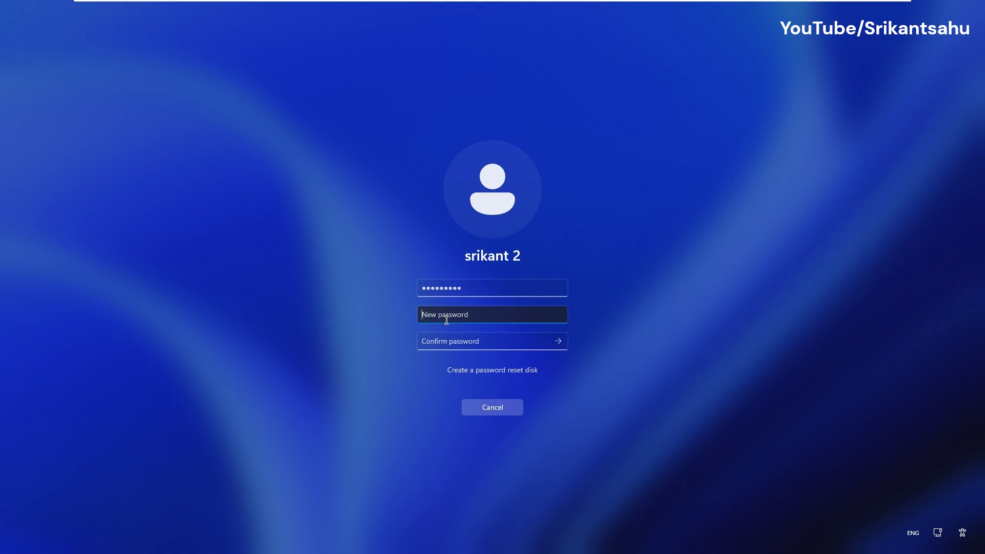
text(**********)
click(451, 340)
text(**********)
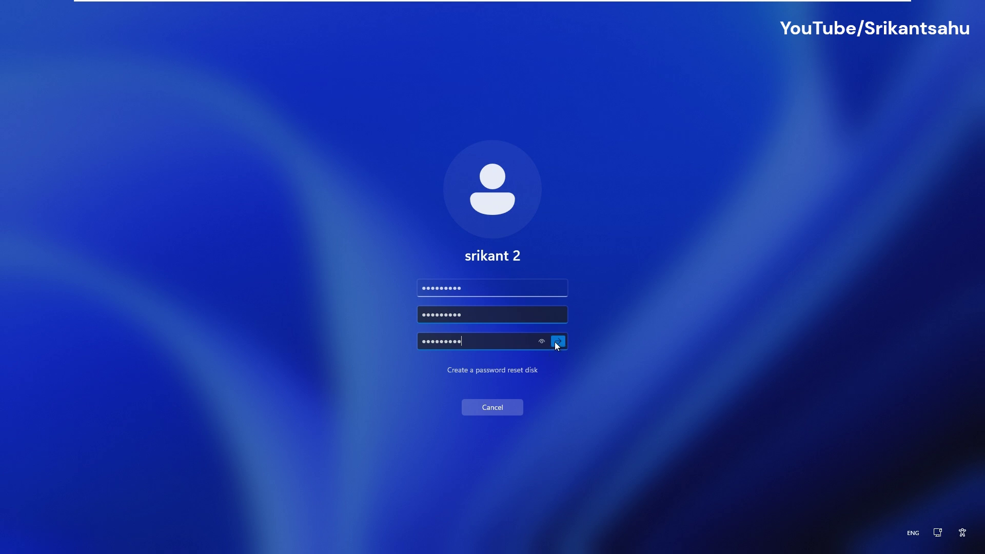
click(557, 343)
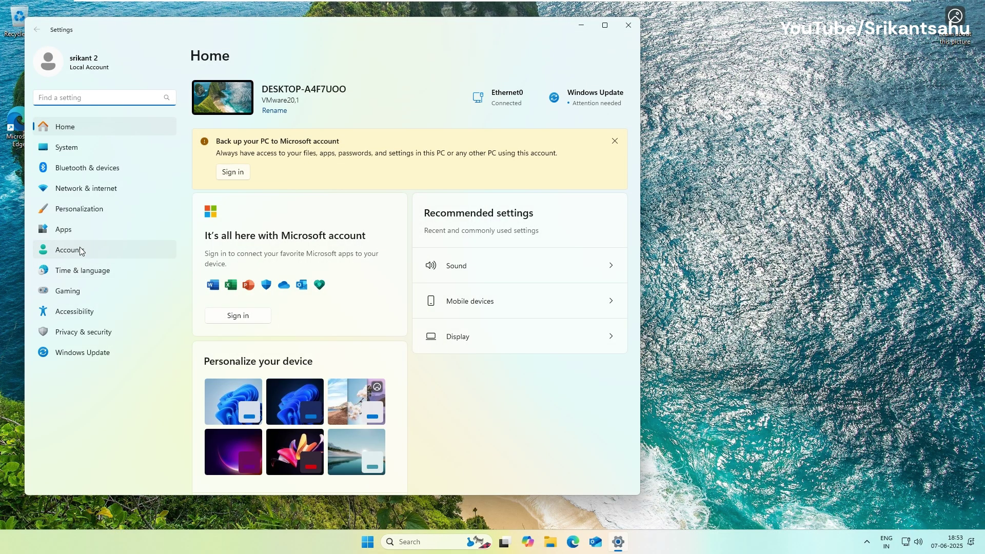
click(81, 251)
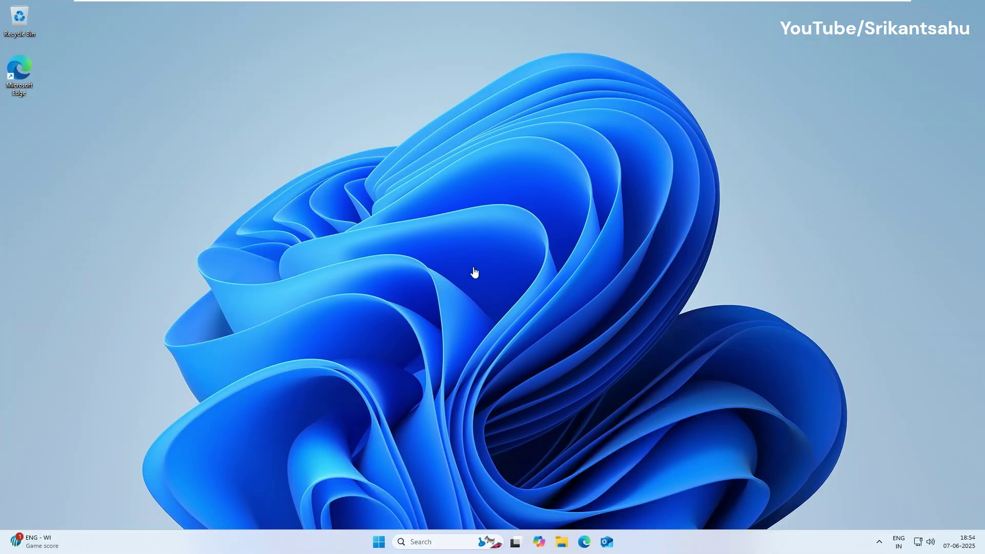
Open User Accounts by running netplwiz from the Run box.
key(super+r)
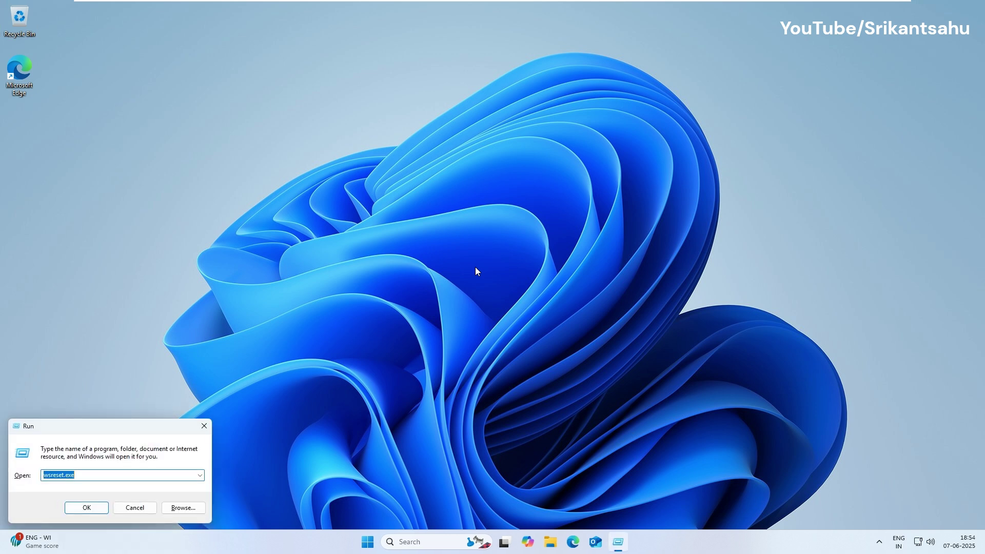
text(netplwiz)
drag(107, 427, 520, 284)
double_click(485, 331)
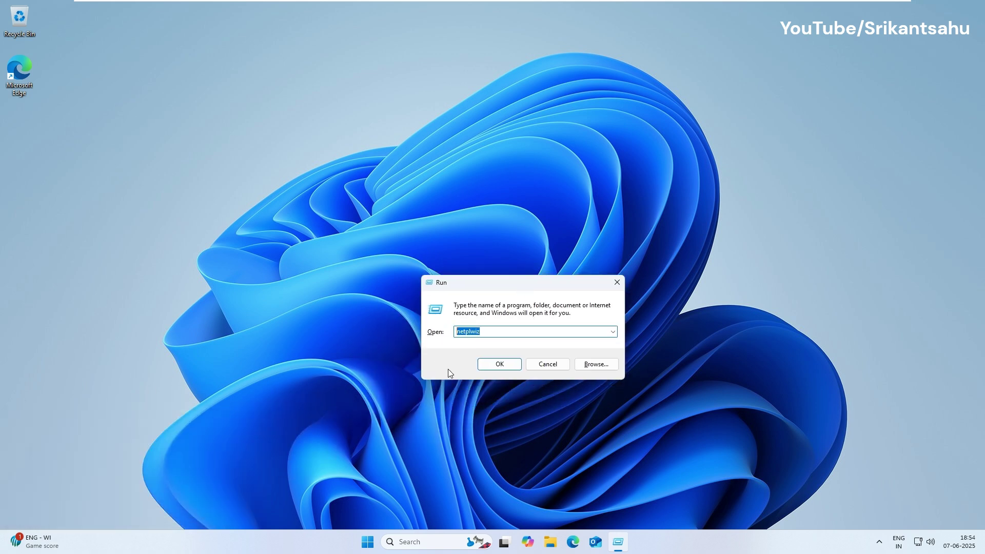
click(483, 365)
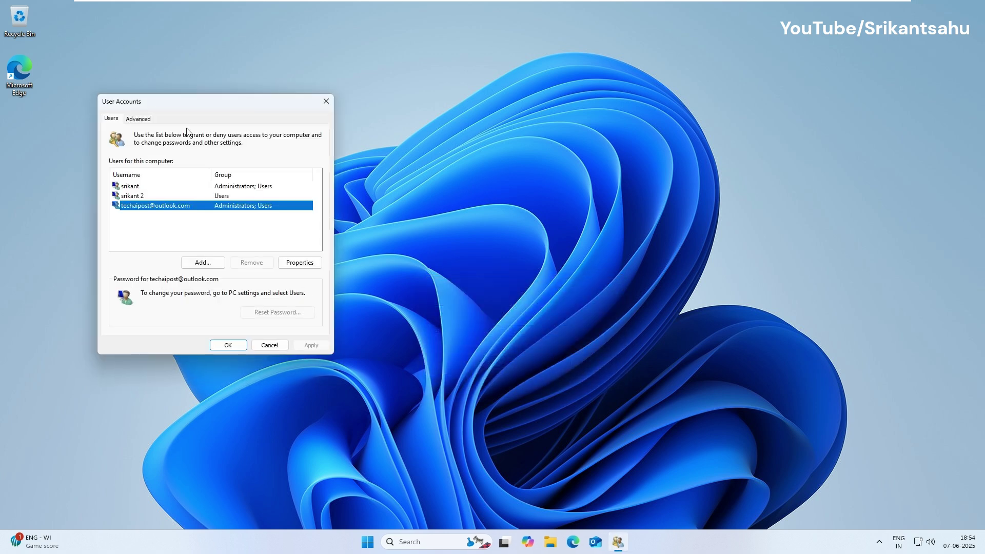
drag(182, 109, 385, 114)
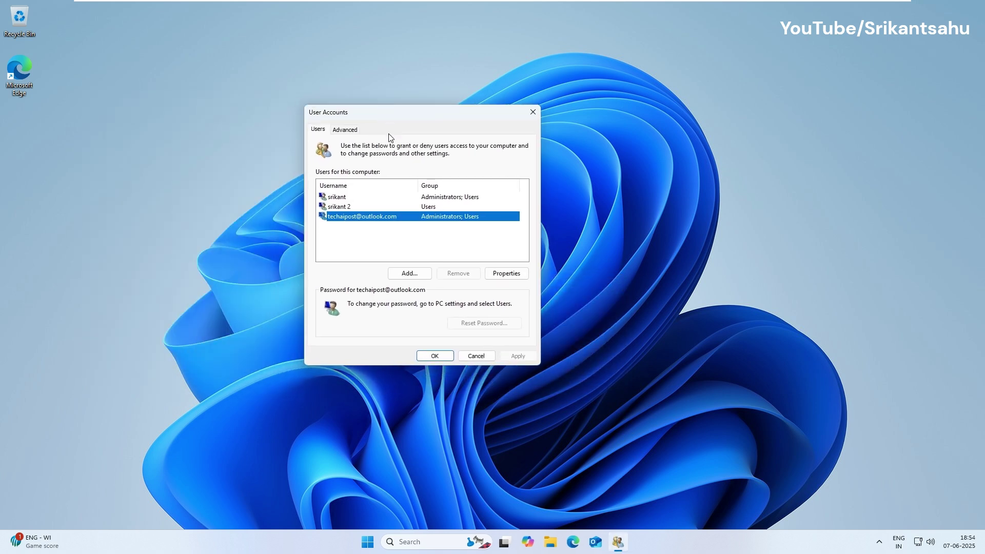
click(373, 243)
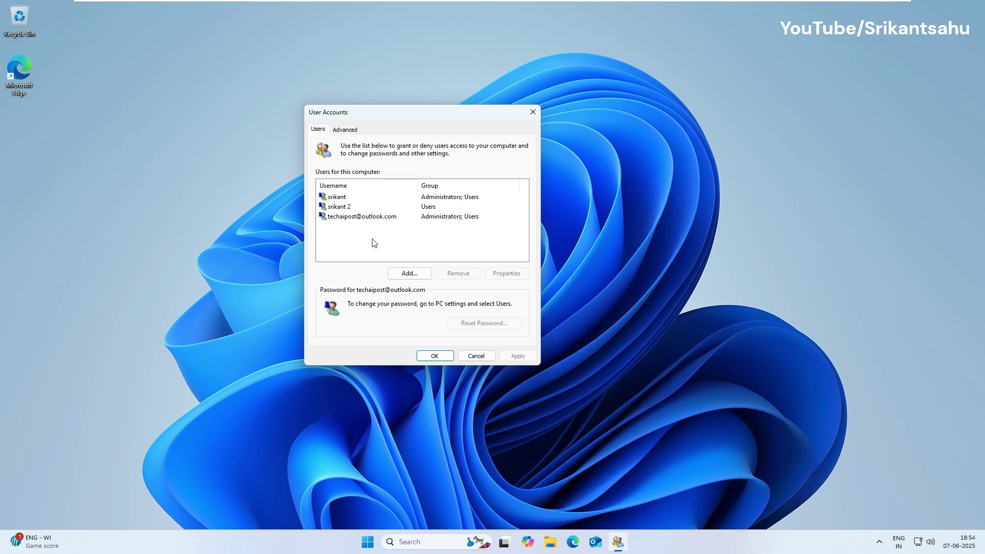
Add a third local account without a Microsoft account, giving its user name and password.
click(402, 275)
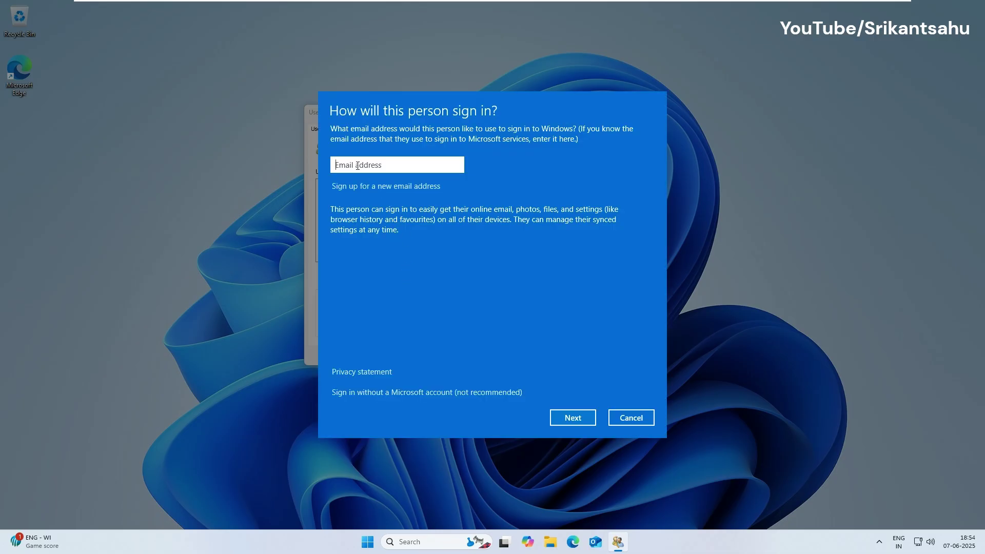
click(440, 393)
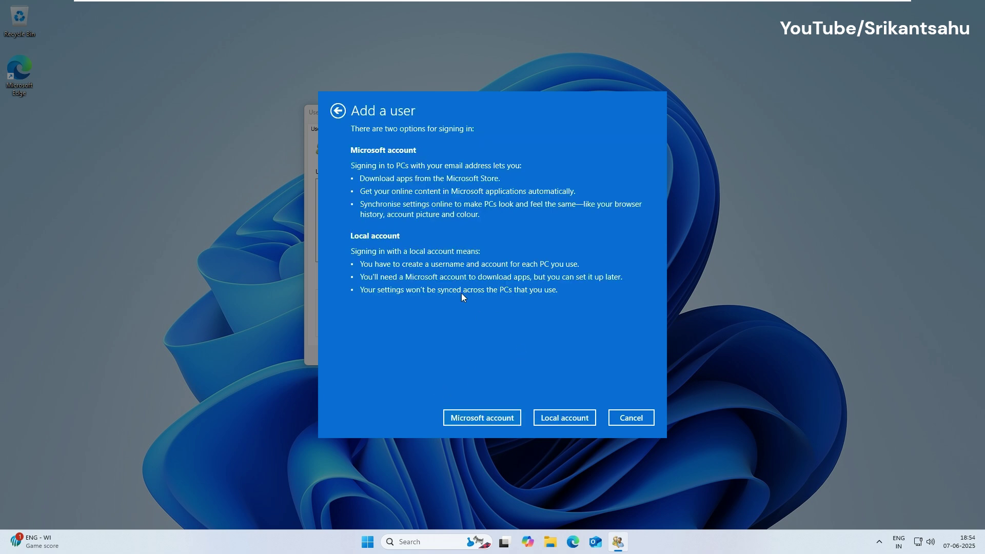
click(545, 419)
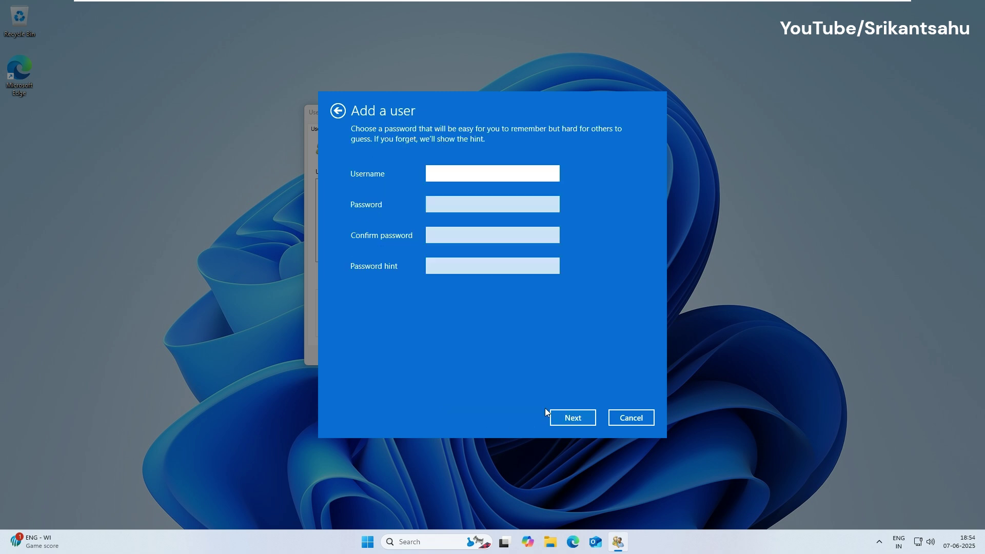
text(srikant3)
click(442, 202)
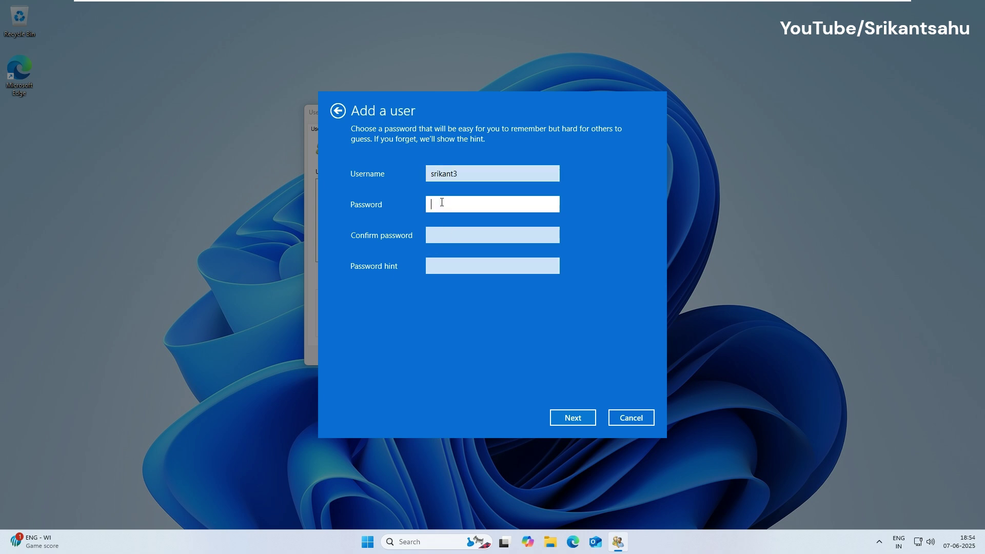
click(449, 234)
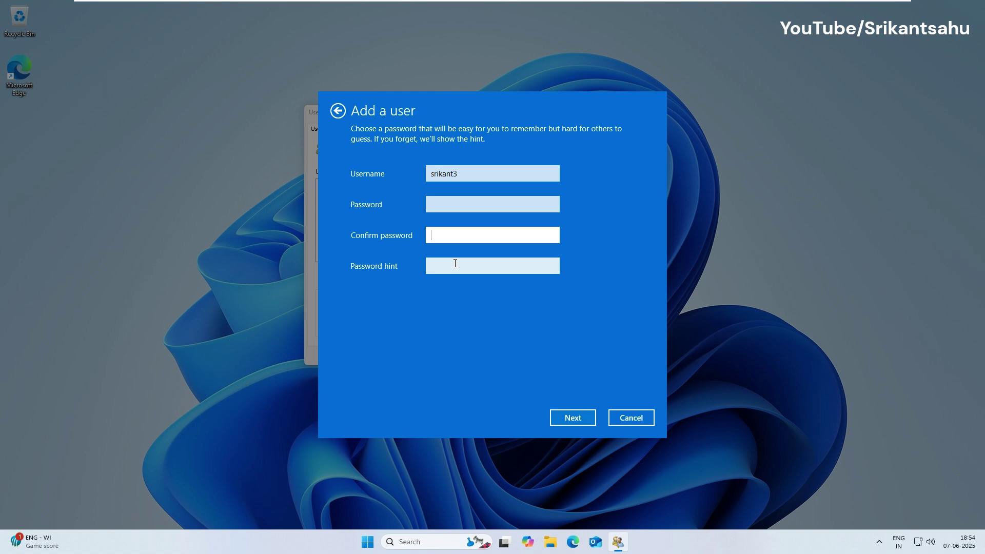
click(574, 417)
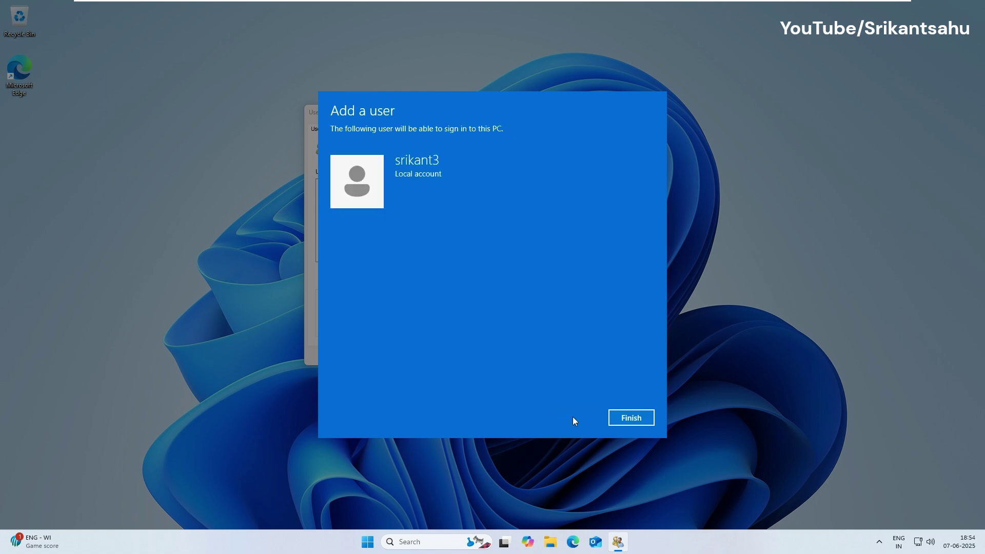
click(631, 417)
click(349, 217)
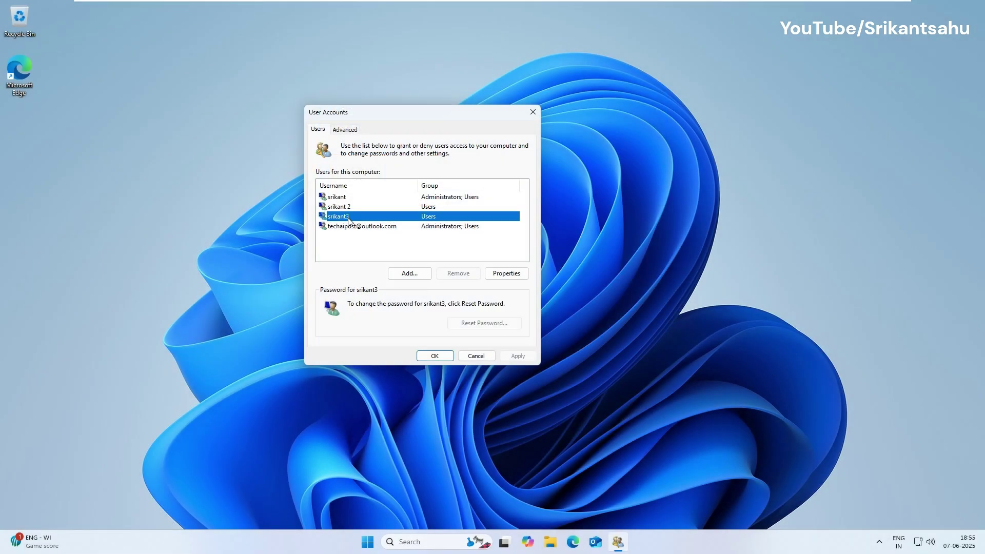
Give the new local account Administrator group membership in its netplwiz Properties and confirm it.
click(523, 274)
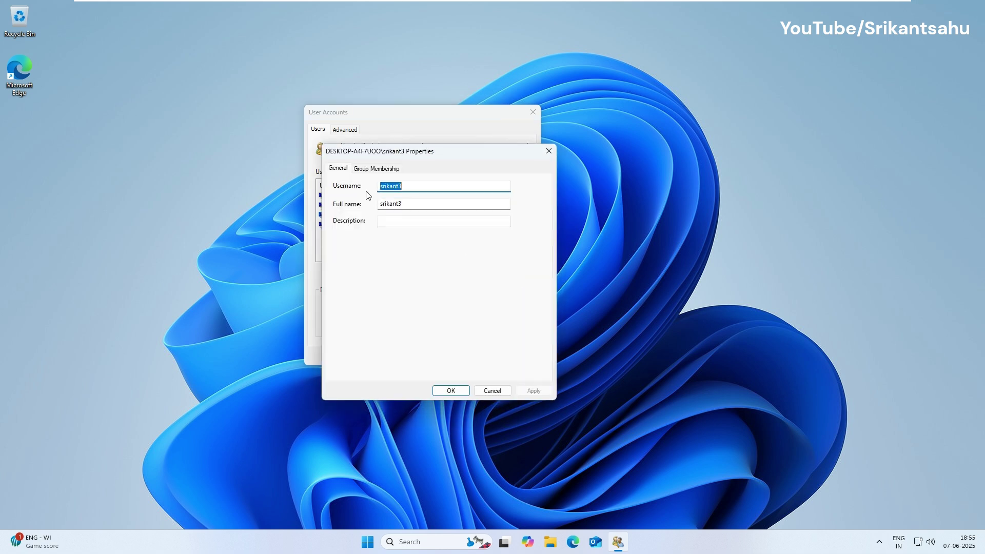
click(367, 171)
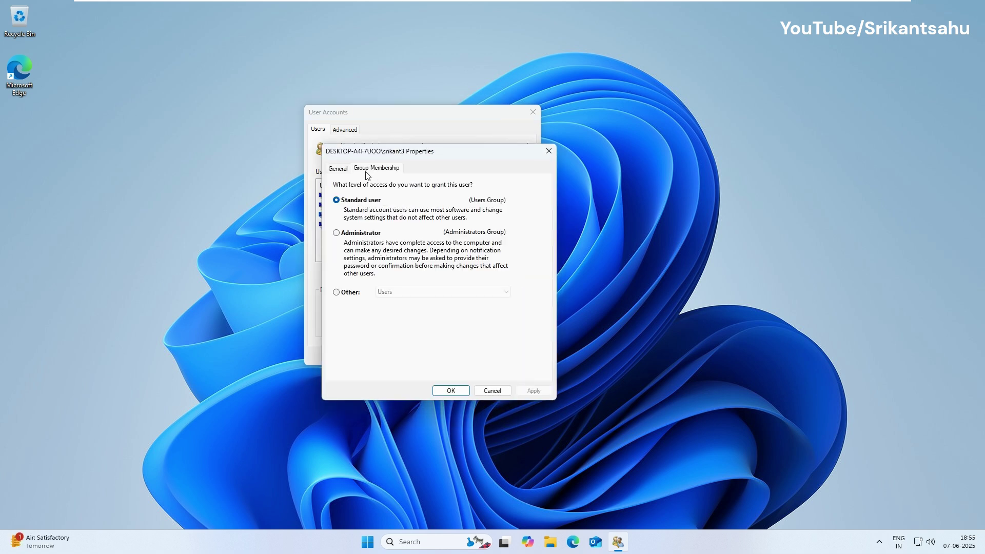
click(336, 232)
click(541, 394)
click(451, 391)
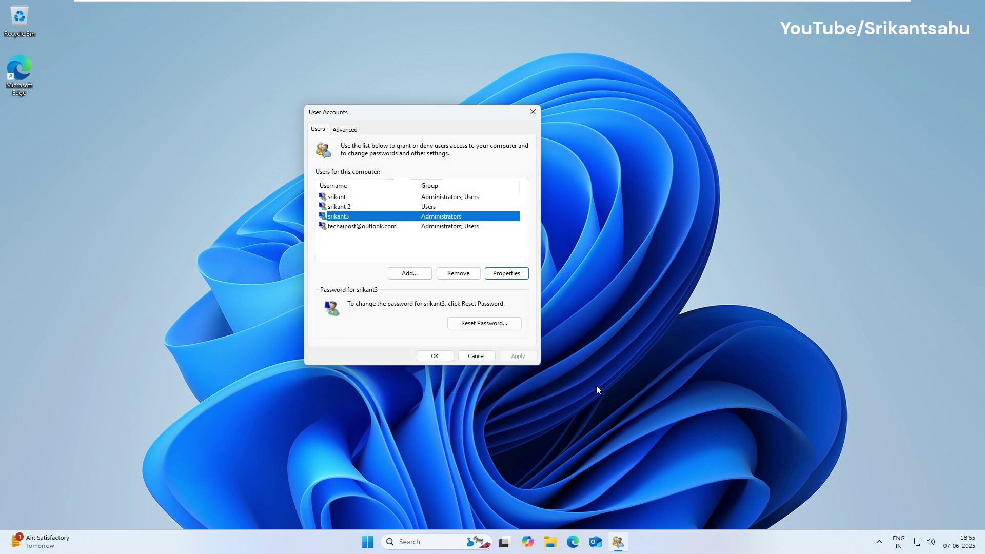
click(385, 217)
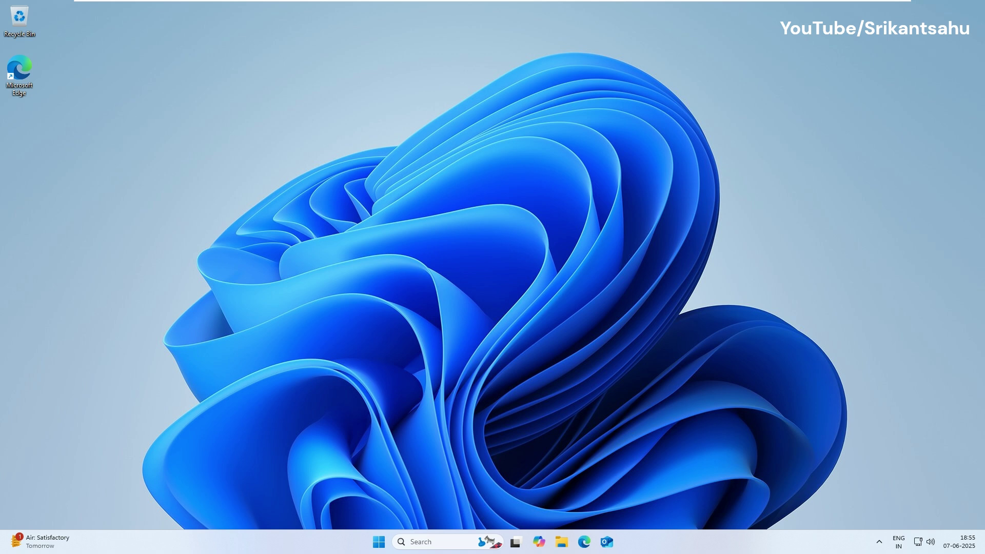
Launch Command Prompt as administrator from Windows search, approving the elevation prompt.
click(441, 542)
text(cmd)
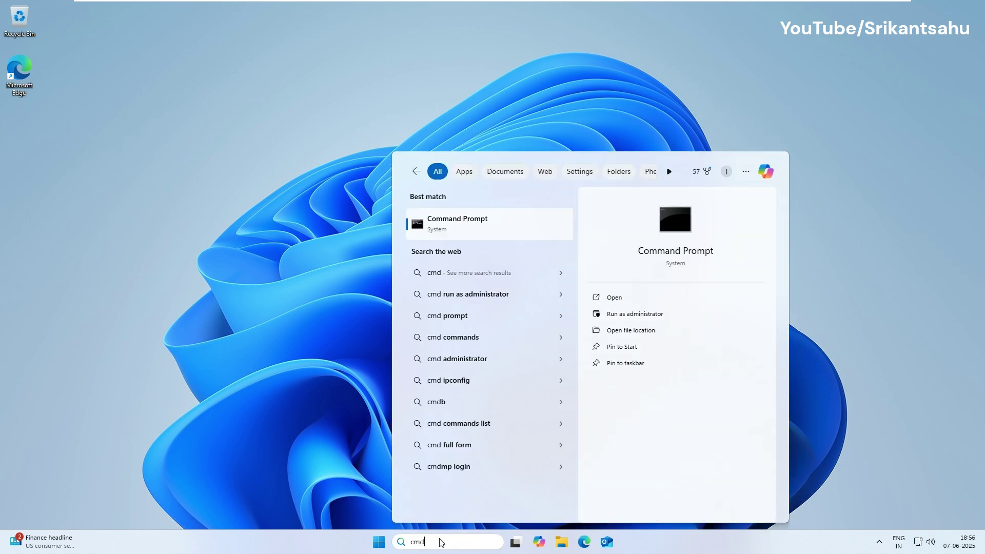
click(617, 315)
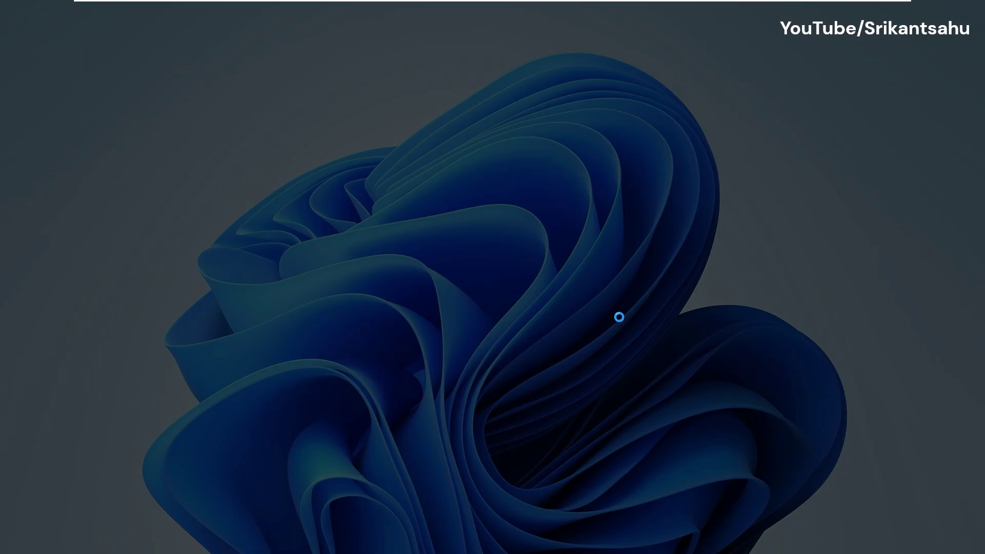
click(420, 358)
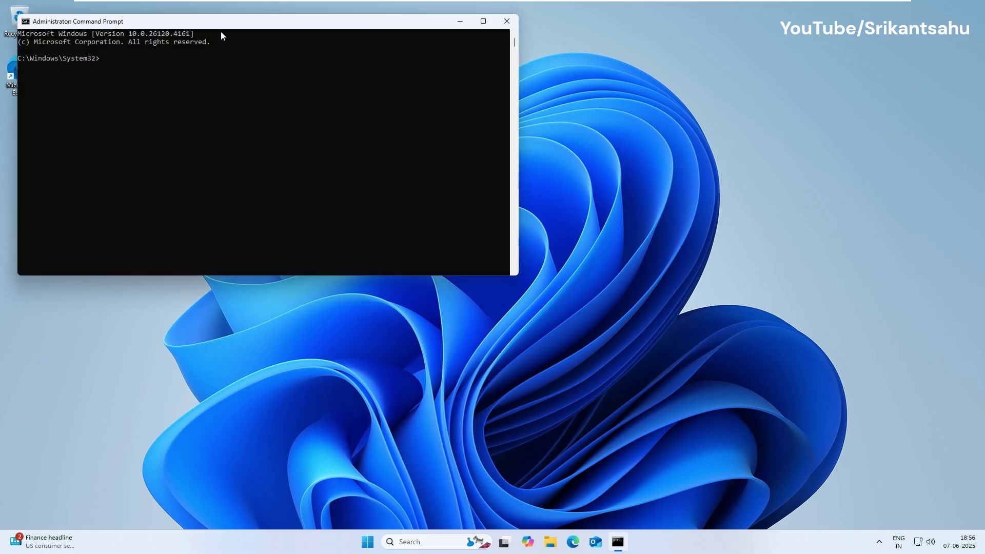
Enter a net user /add command creating a fourth local account with its password.
drag(221, 26, 460, 122)
text(net)
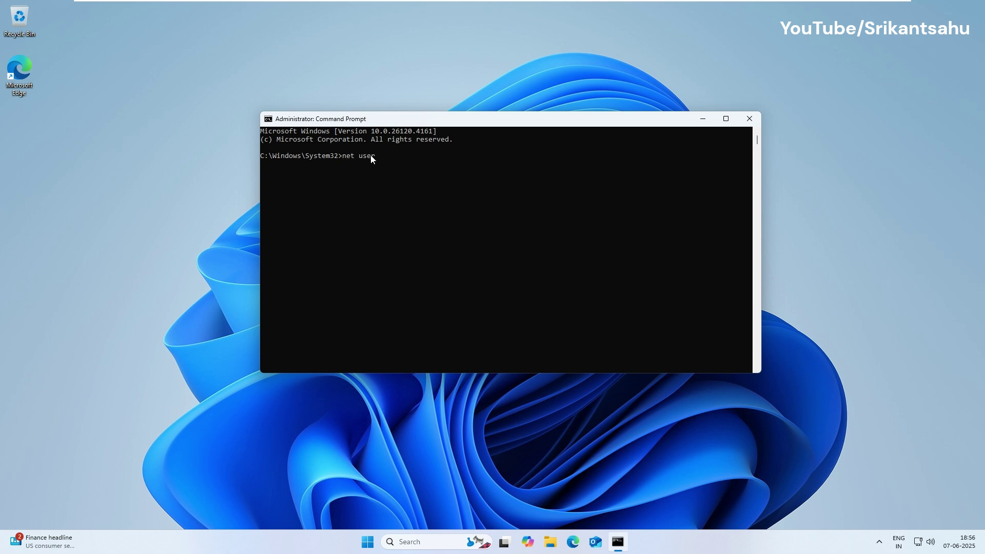
Run 'net user srikant4 <password> /add' to create the srikant4 local account.
text(user srikant4 password)
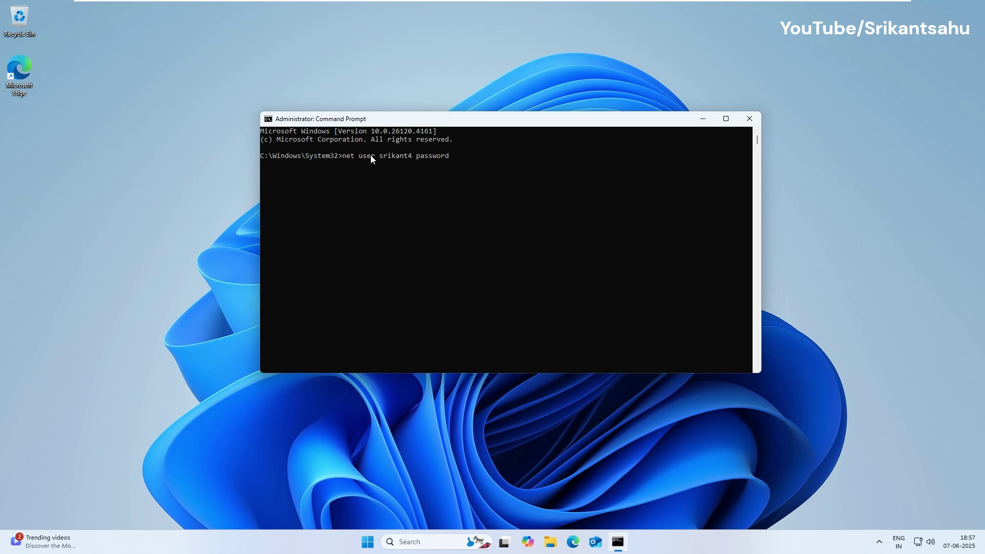
Enter a net user /add command creating a fourth local account with its password.
Run 'net user srikant4 <password> /add' to create the srikant4 local account.
text( /add)
key(Return)
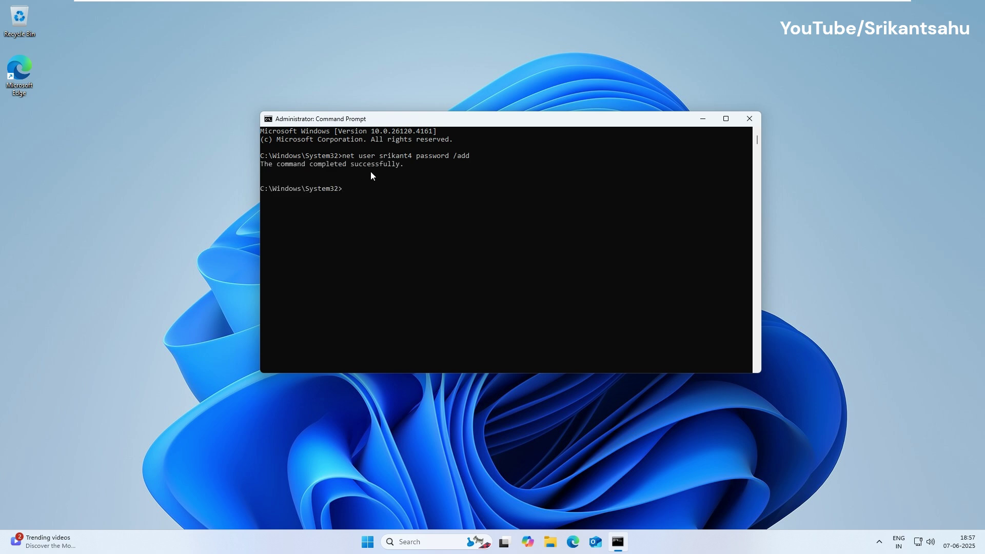
Open Windows Settings and go to Accounts > Other users.
click(367, 542)
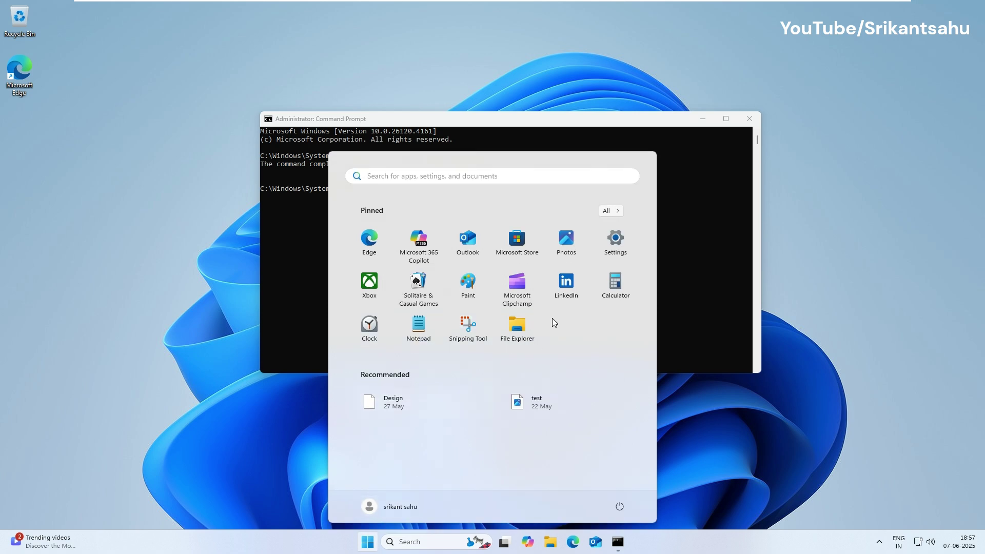
click(615, 252)
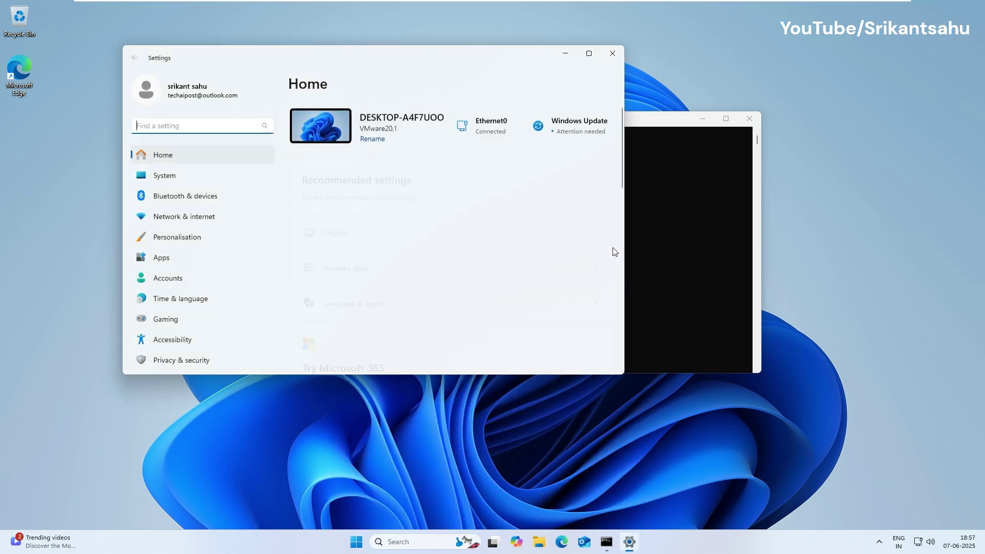
click(165, 279)
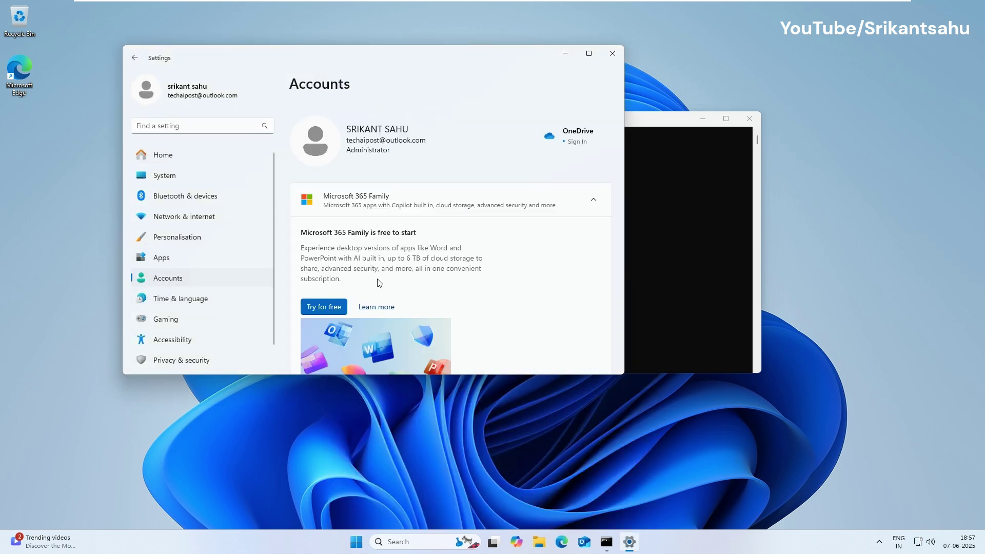
scroll(458, 233, down, 10)
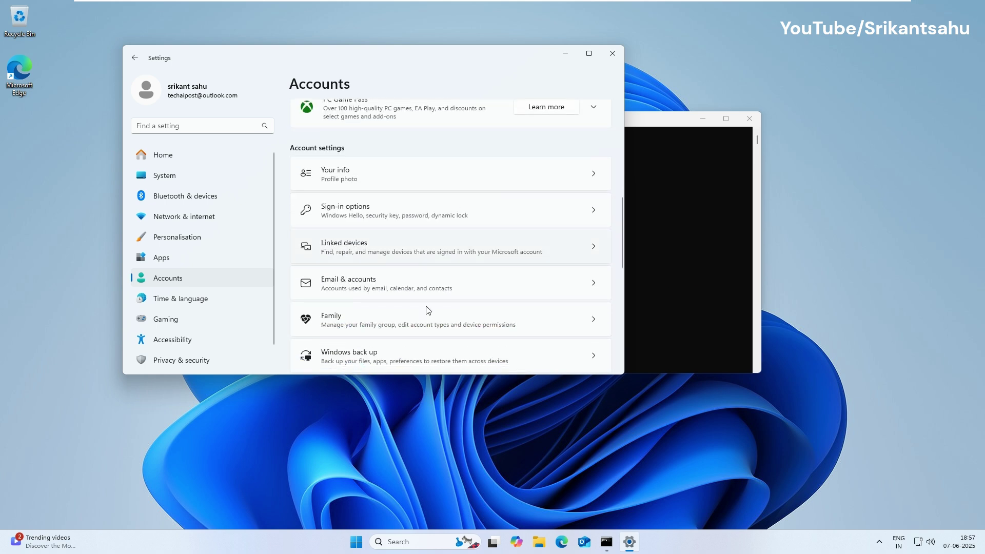
scroll(411, 325, down, 1)
click(422, 271)
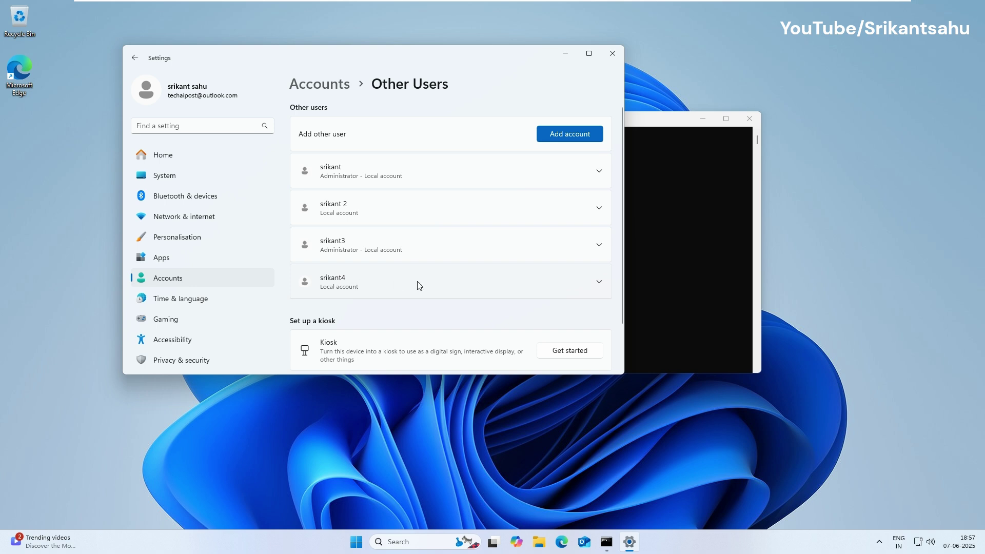
Expand and collapse srikant4's entry to check it, then return to Command Prompt.
click(600, 283)
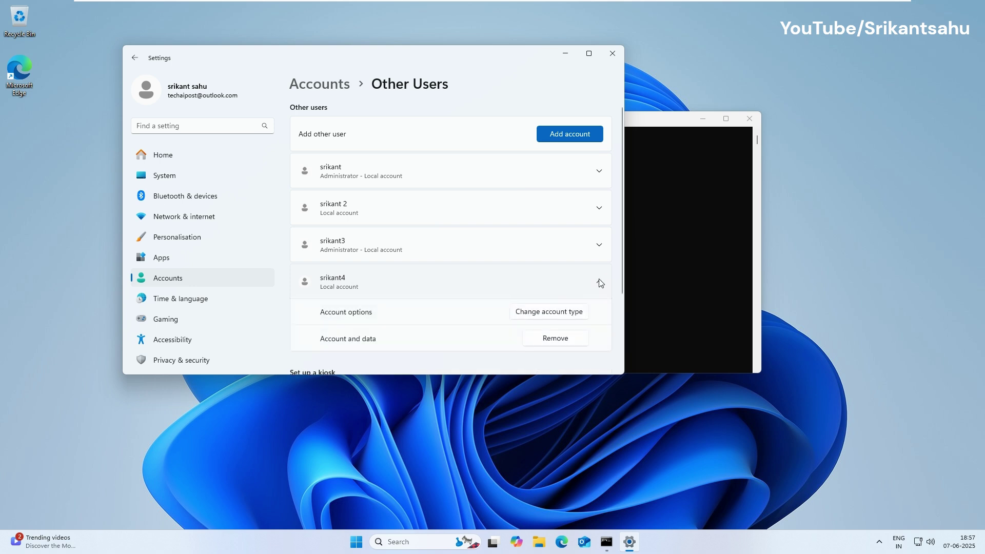
click(600, 283)
click(676, 247)
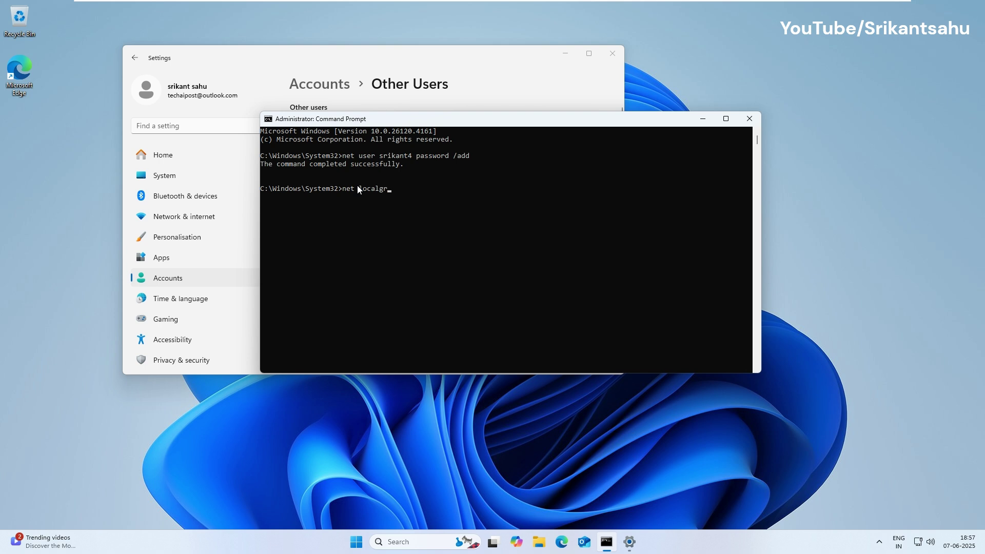
Enter the command 'net localgroup administrators /add' in Command Prompt.
Run 'net localgroup administrators <new user> /add' to add the new local account to Administrators.
text(net localgroup administrators /add)
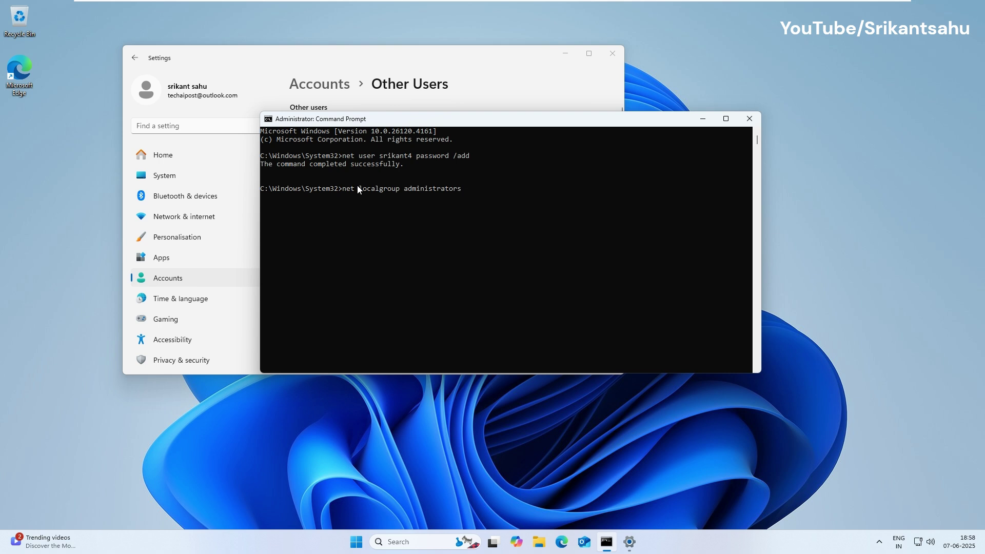
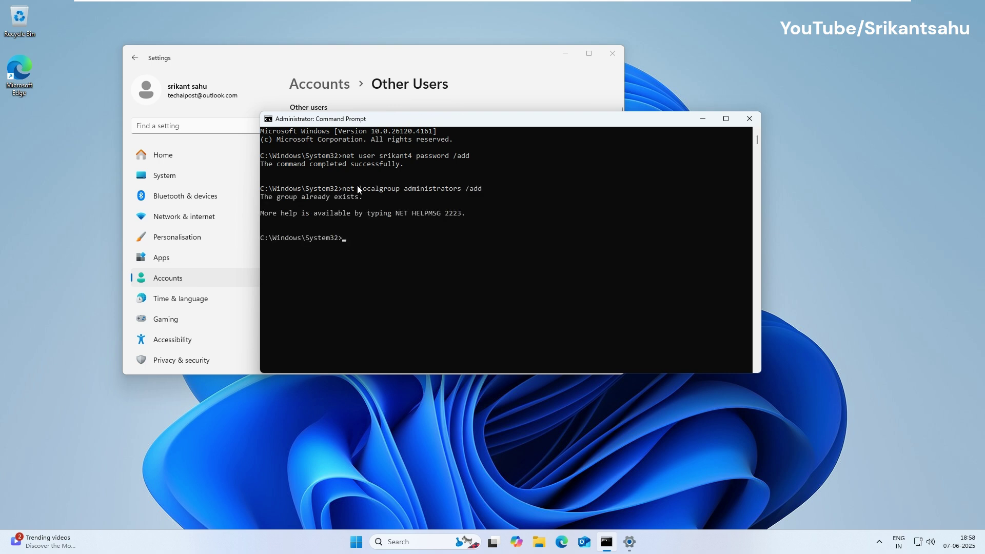
Run 'net localgroup administrators <new user> /add' to add the new local account to Administrators.
text(net localgroup)
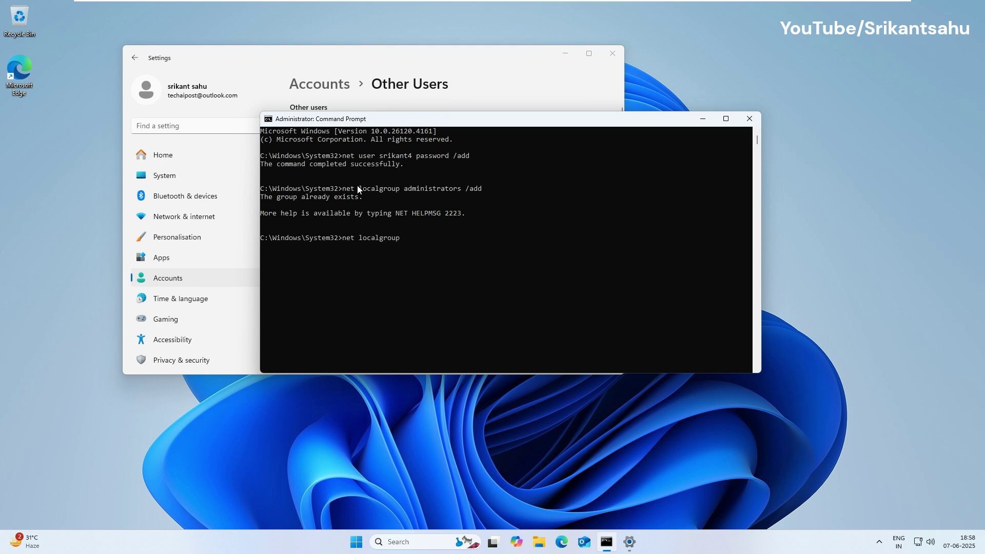
text( administrators srikant4 /add)
key(Return)
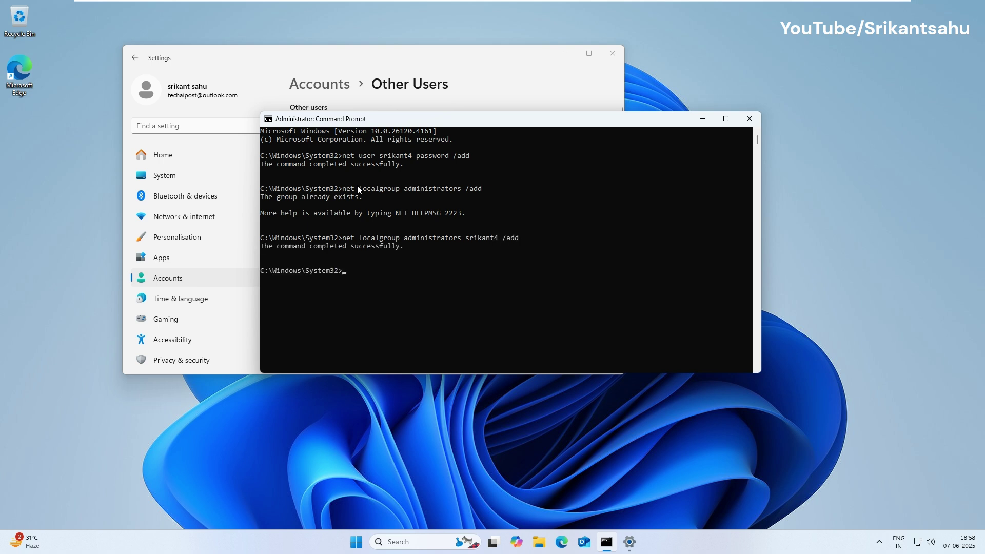
In Settings > Accounts, show Other users to confirm the new account is listed as Administrator.
click(269, 59)
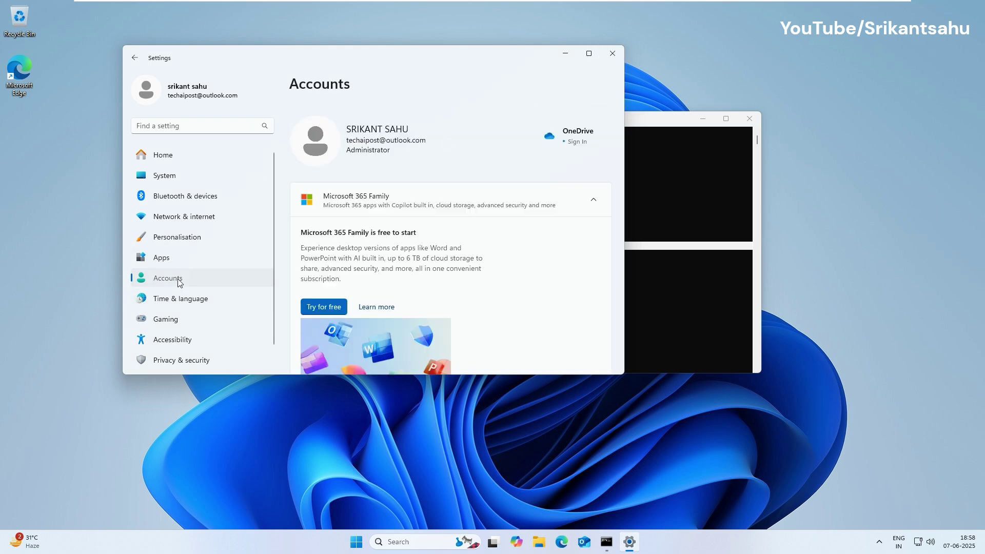
scroll(438, 263, down, 8)
click(340, 265)
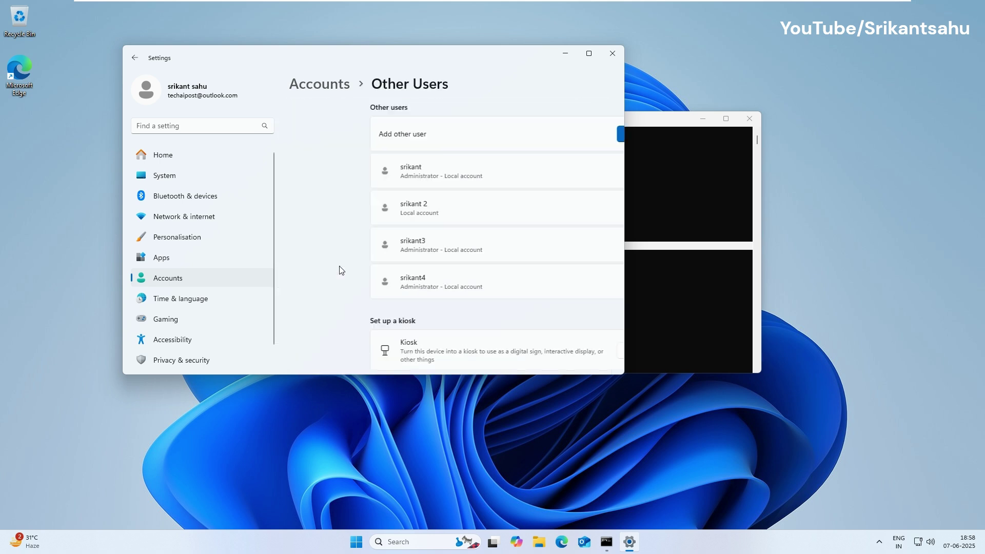